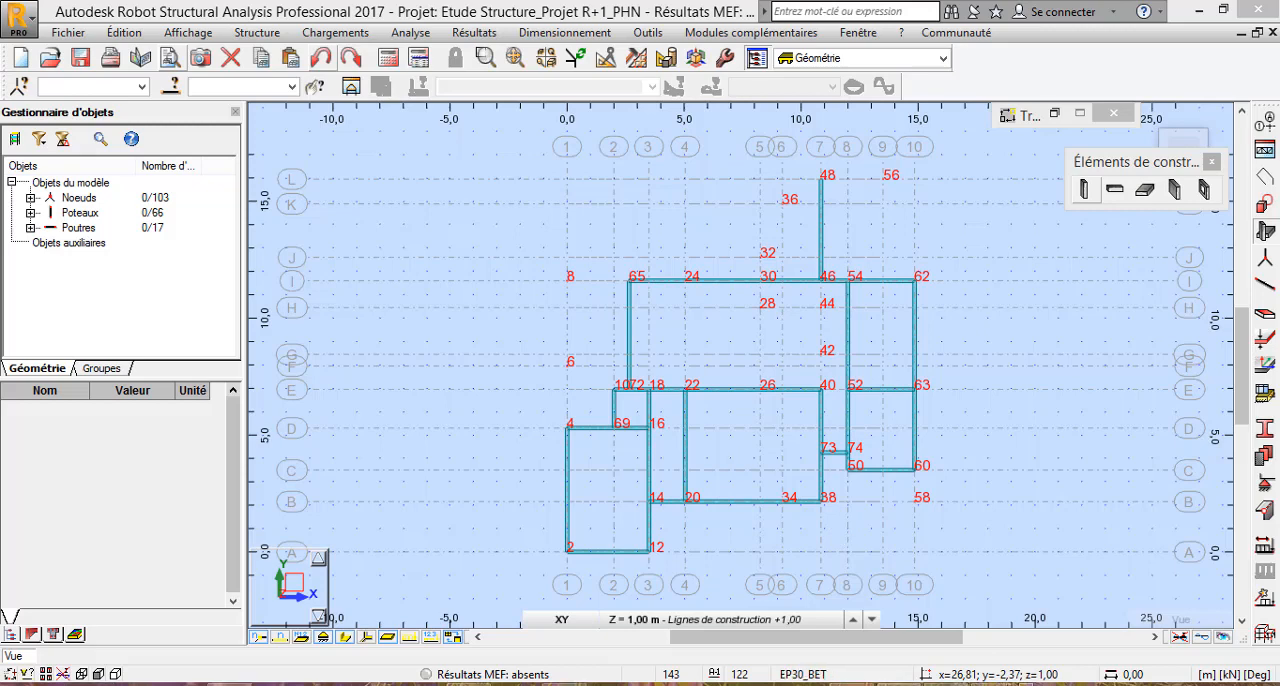
Step: Switch to AutoCAD and look over the row of floor plans, up to the plan with the axis grid
left_click(898, 684)
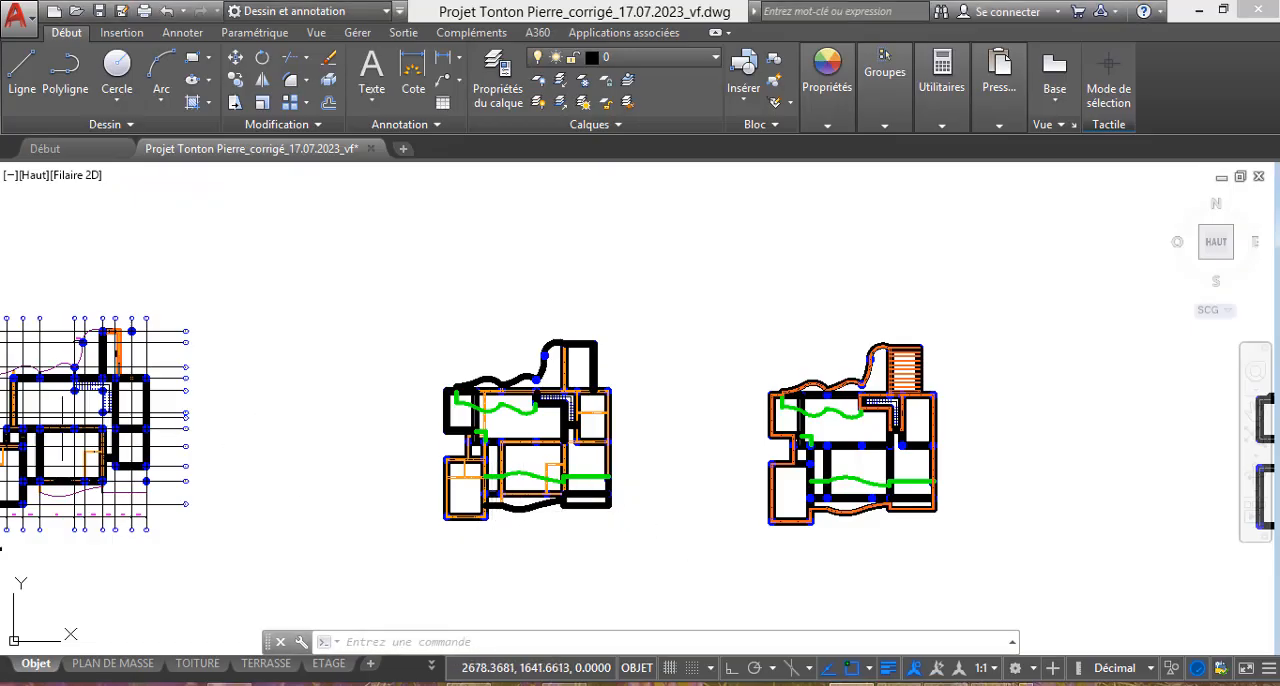
left_click(405, 425)
scroll(558, 427, "down", 3)
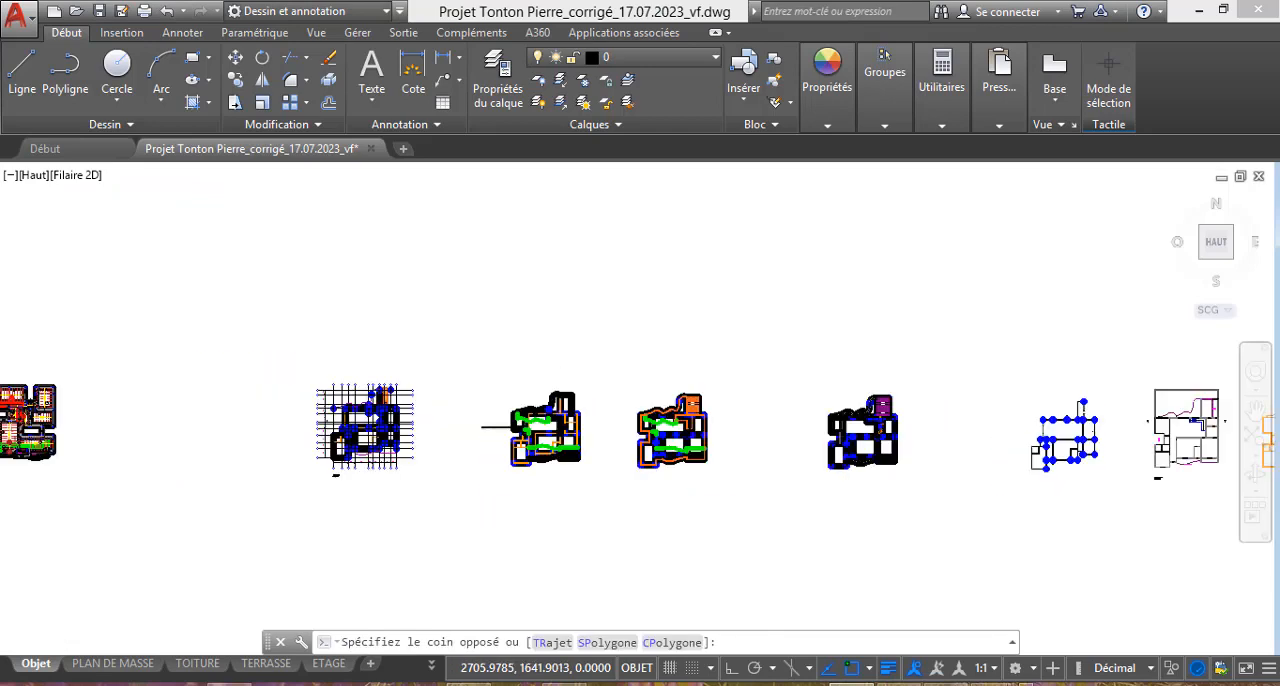
scroll(338, 427, "down", 2)
scroll(385, 427, "up", 2)
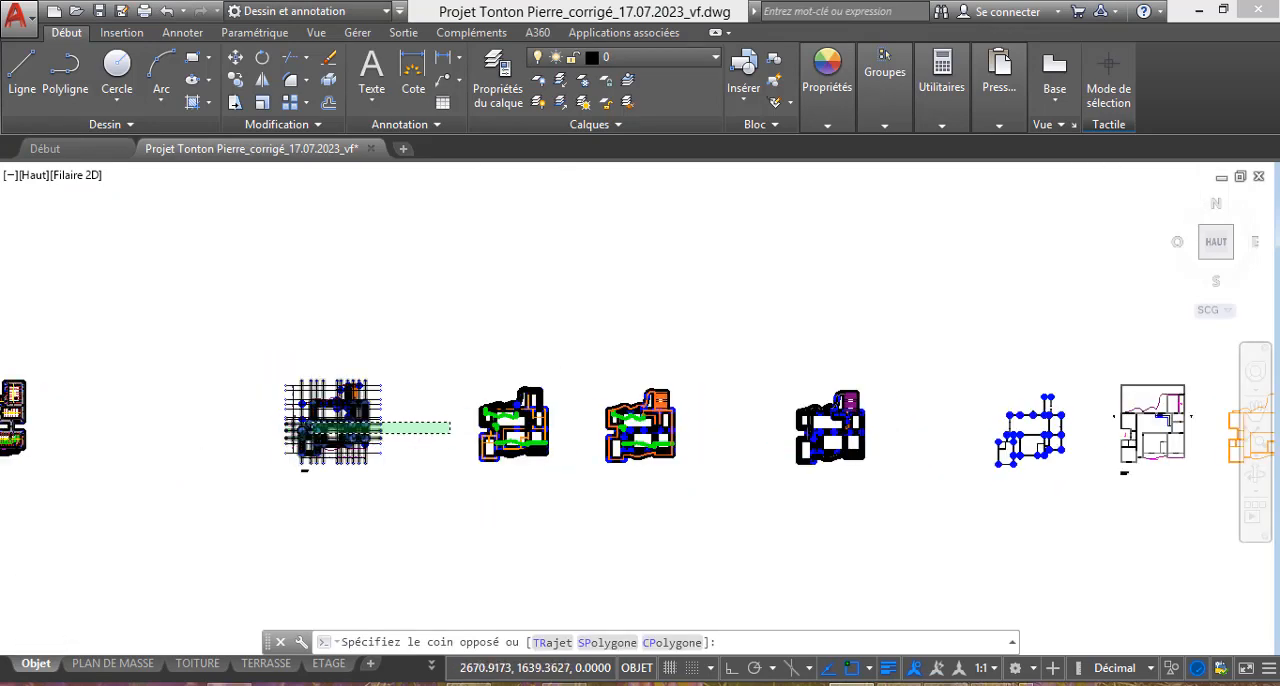
scroll(321, 438, "up", 4)
key("Escape")
scroll(395, 450, "up", 2)
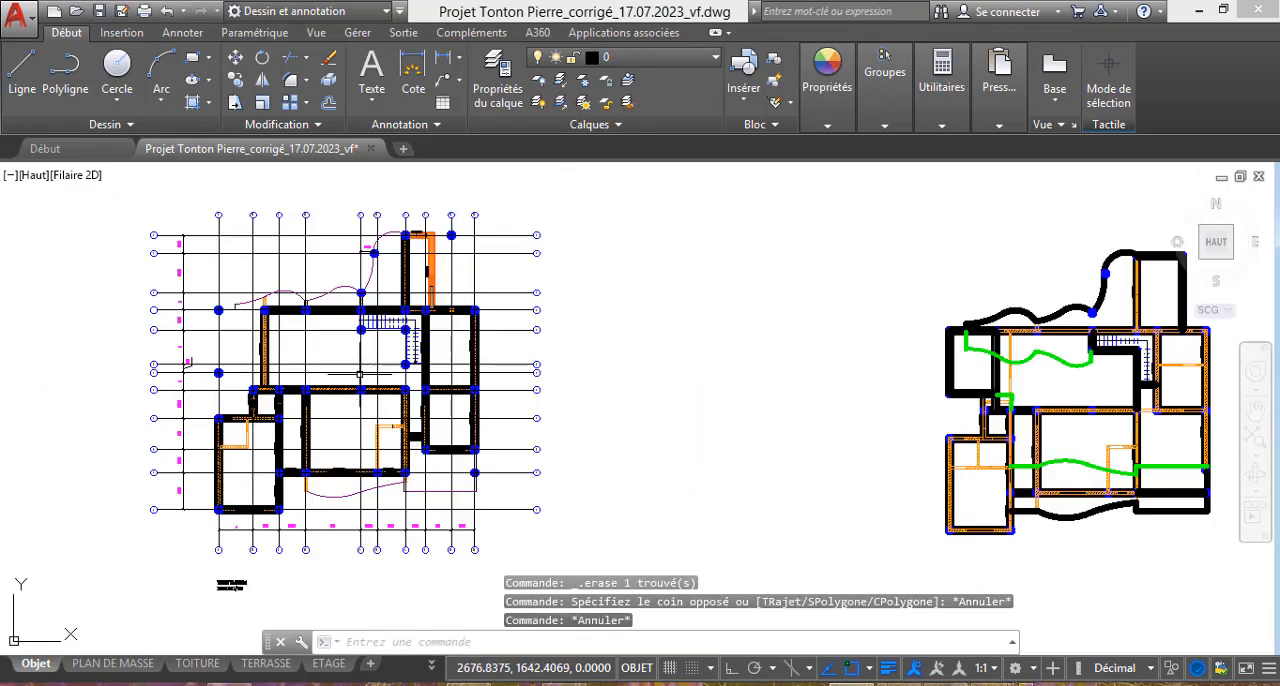
Step: Examine the wall and beam layout of the plan with green lines beside the gridded plan
scroll(357, 396, "down", 2)
scroll(900, 432, "up", 2)
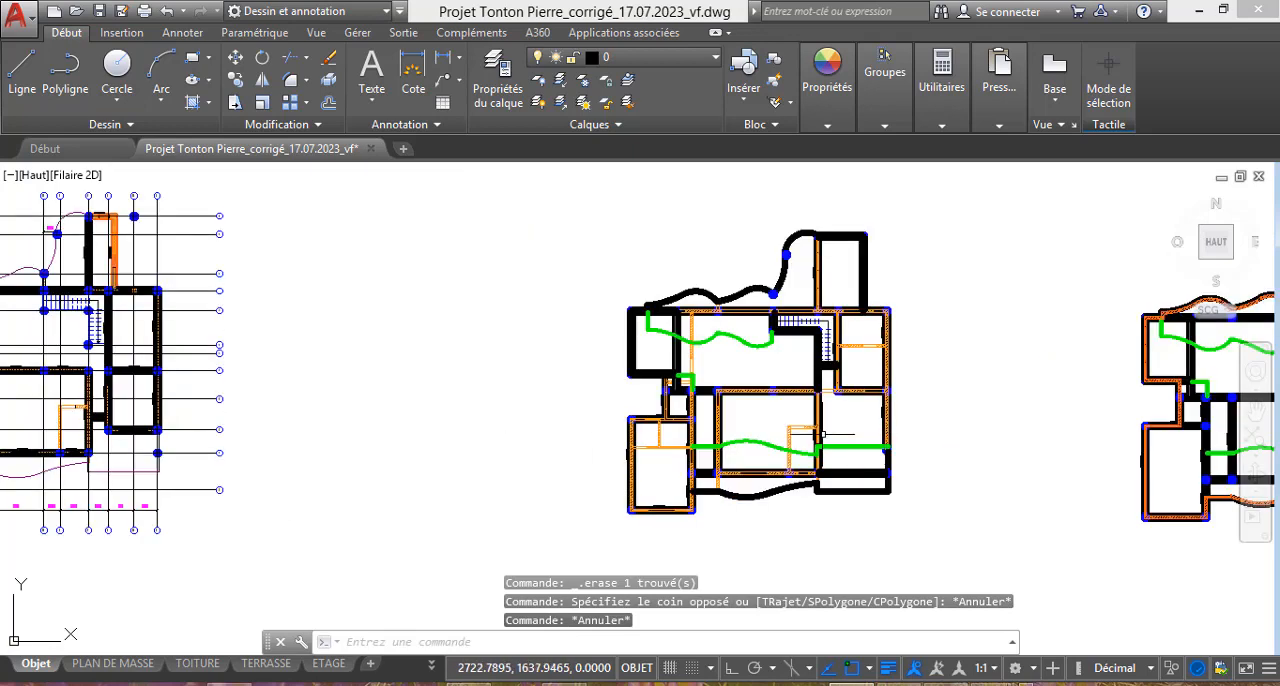
scroll(852, 436, "up", 1)
scroll(775, 436, "down", 4)
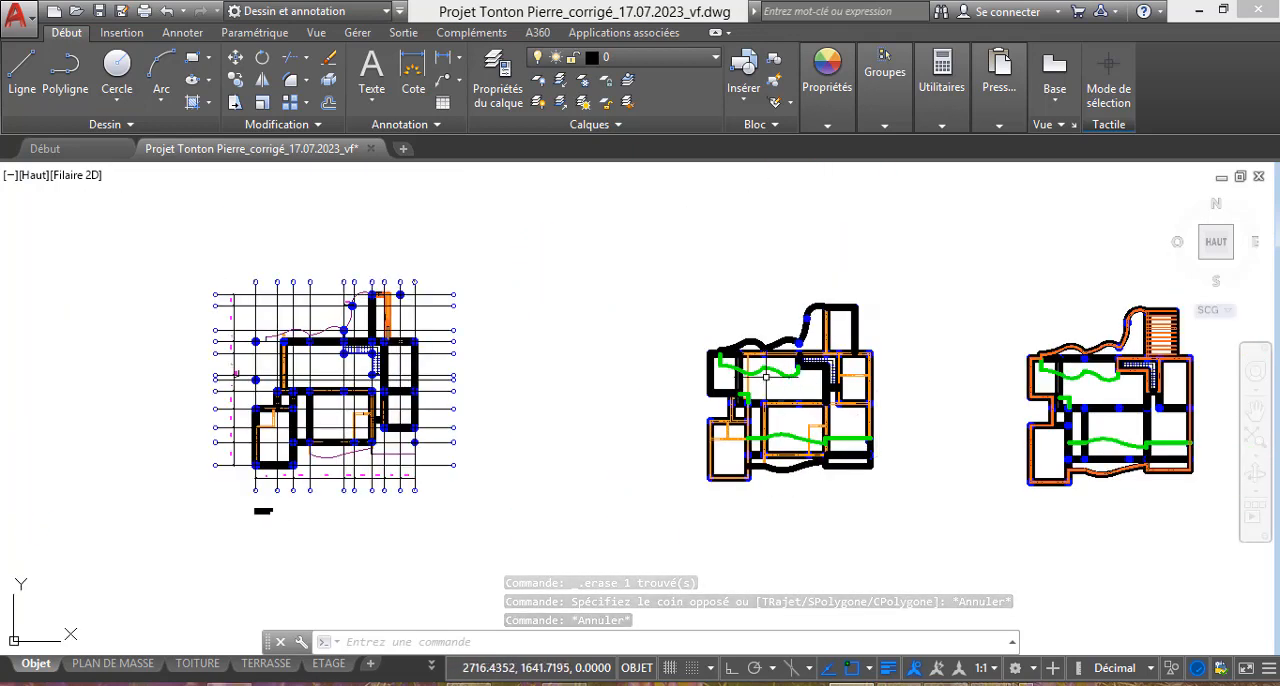
scroll(705, 395, "up", 2)
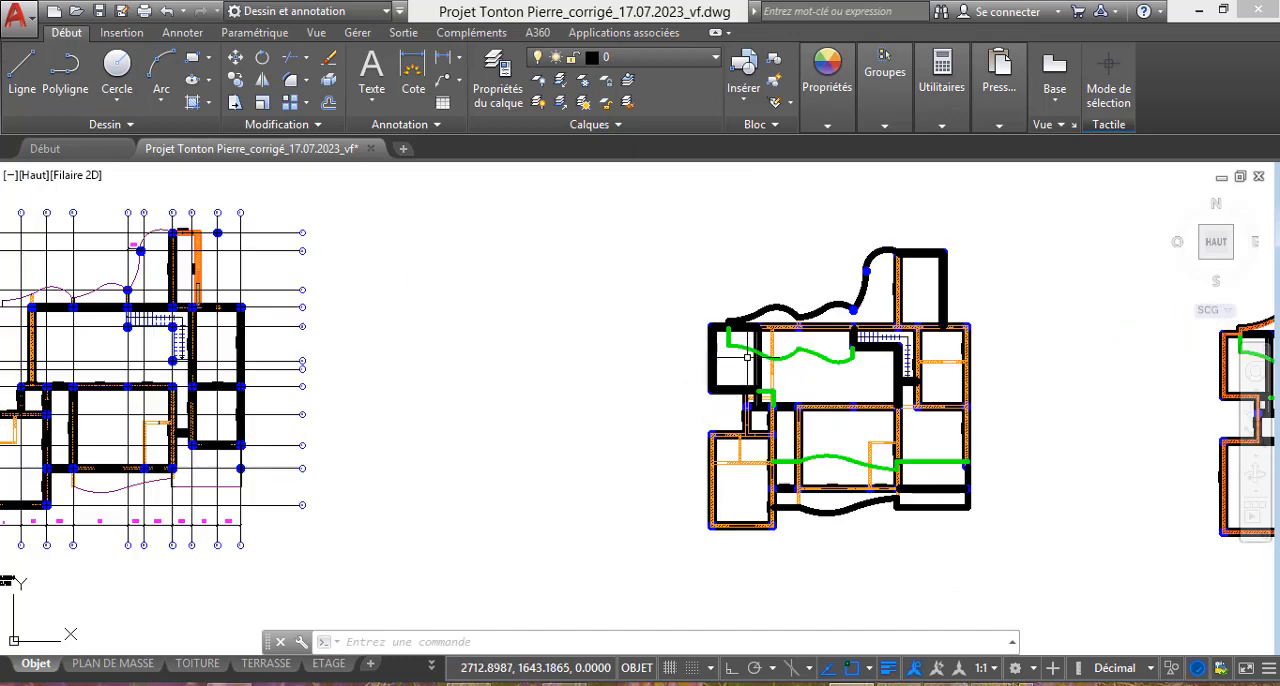
scroll(690, 349, "down", 2)
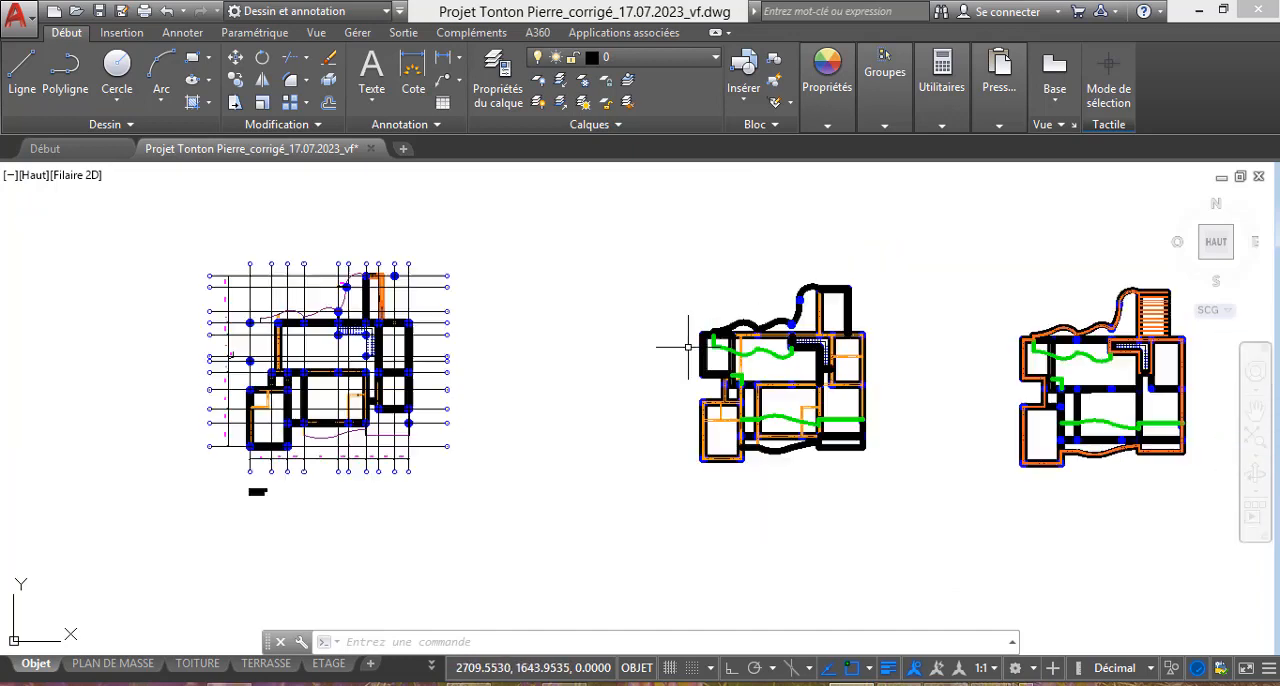
scroll(835, 455, "up", 2)
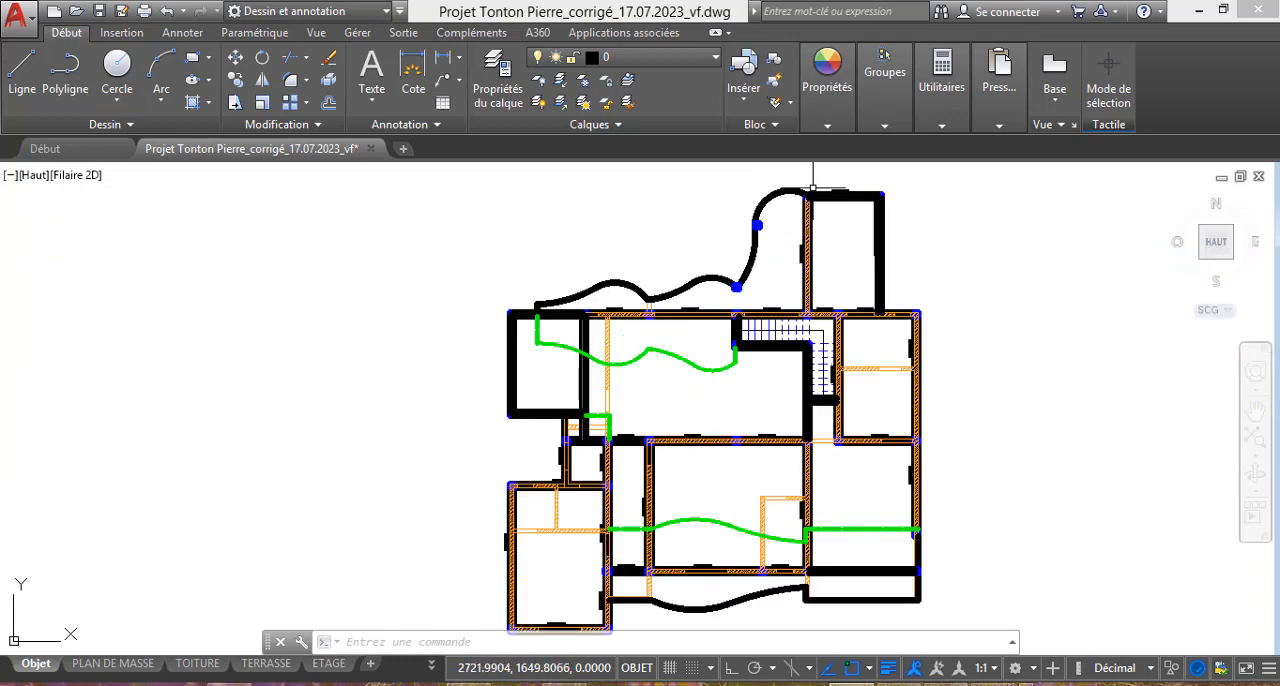
scroll(800, 175, "up", 2)
scroll(883, 305, "down", 1)
scroll(851, 400, "up", 3)
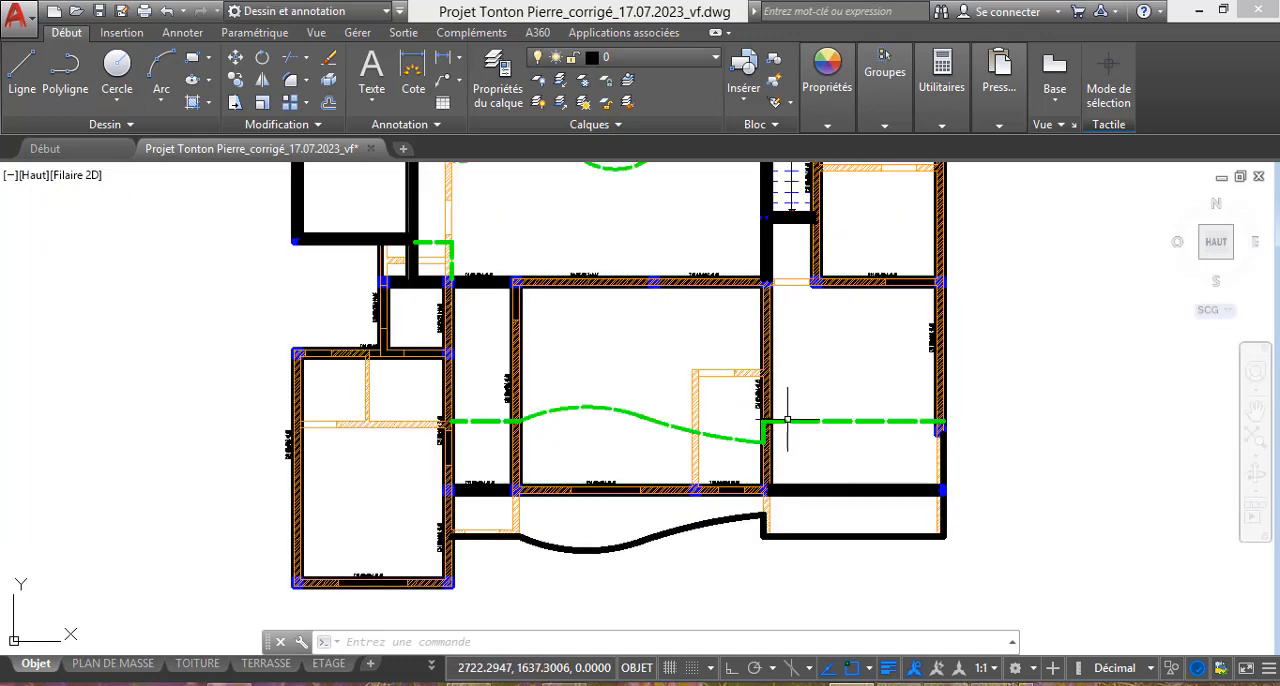
scroll(918, 500, "down", 5)
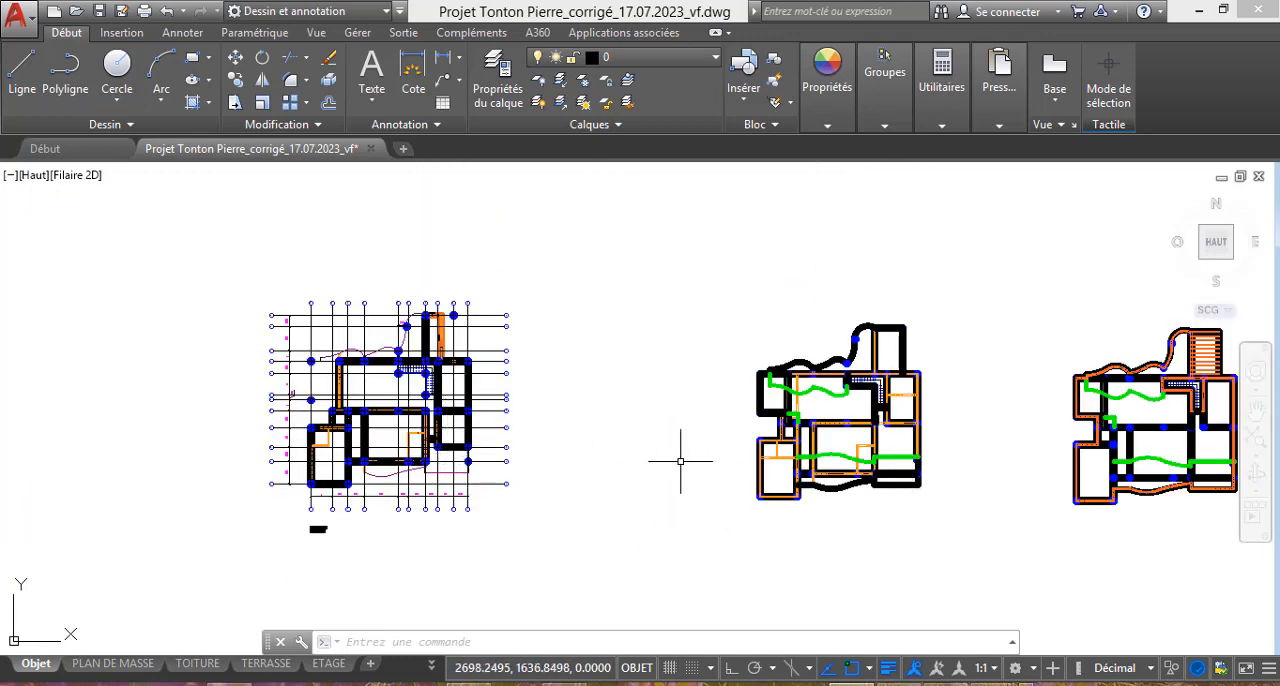
scroll(965, 460, "up", 2)
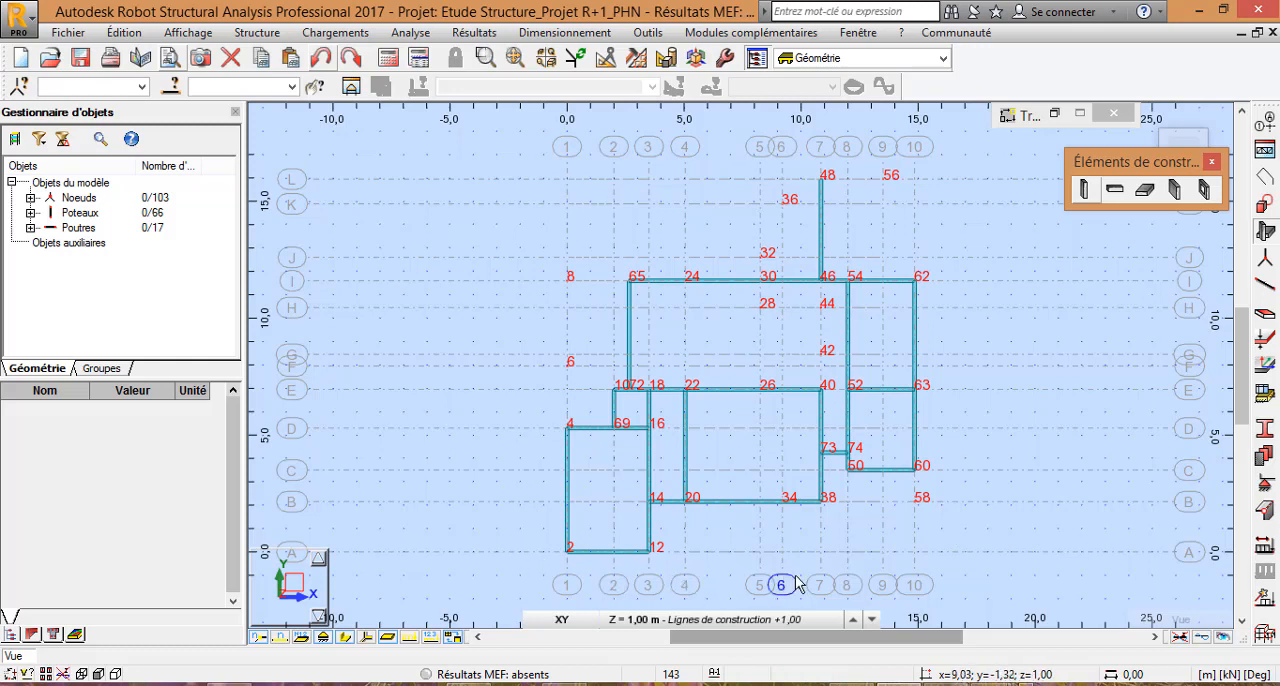
Step: Switch back to Robot Structural Analysis and select all beams on the "Lignes de construction +1,00" level in the XY view
left_click(797, 619)
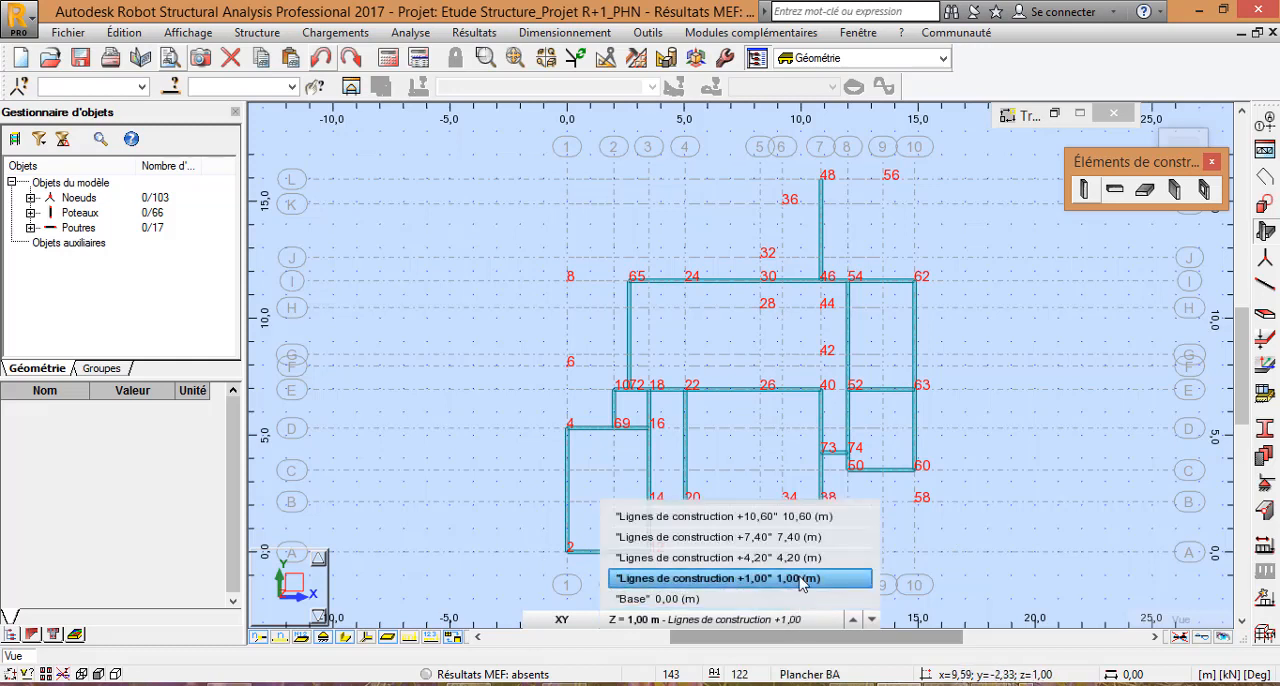
left_click(801, 579)
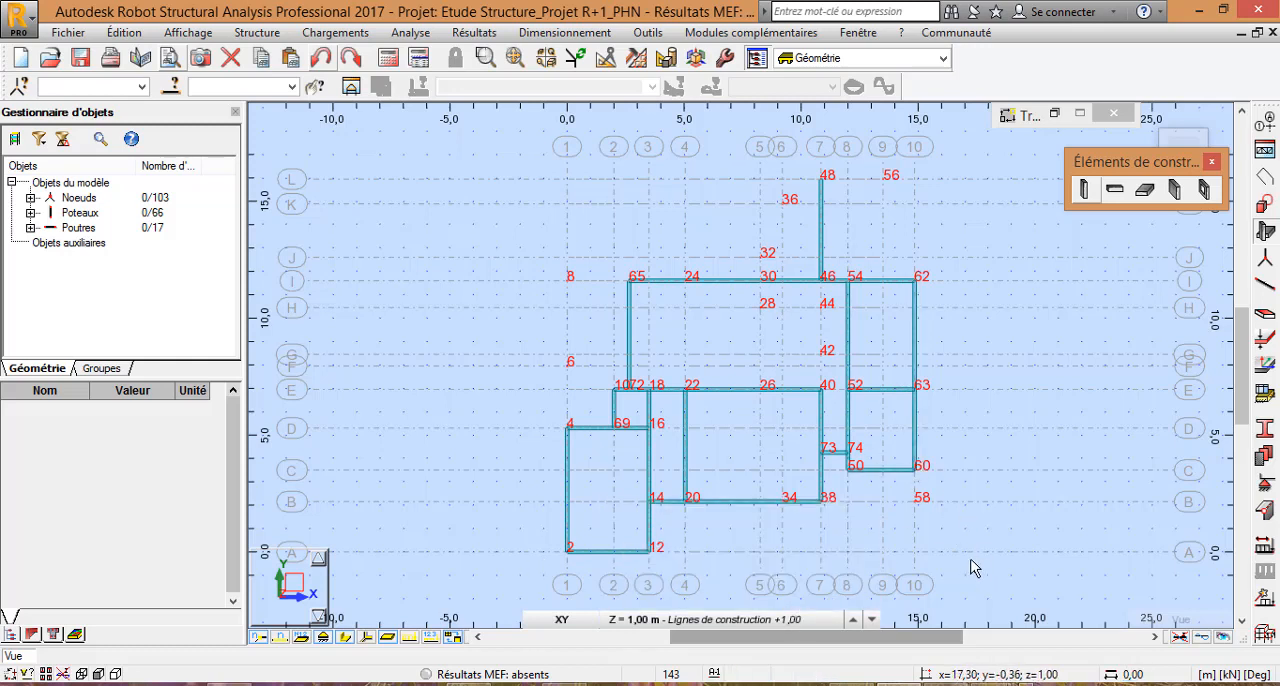
left_click_drag(972, 568, 890, 343)
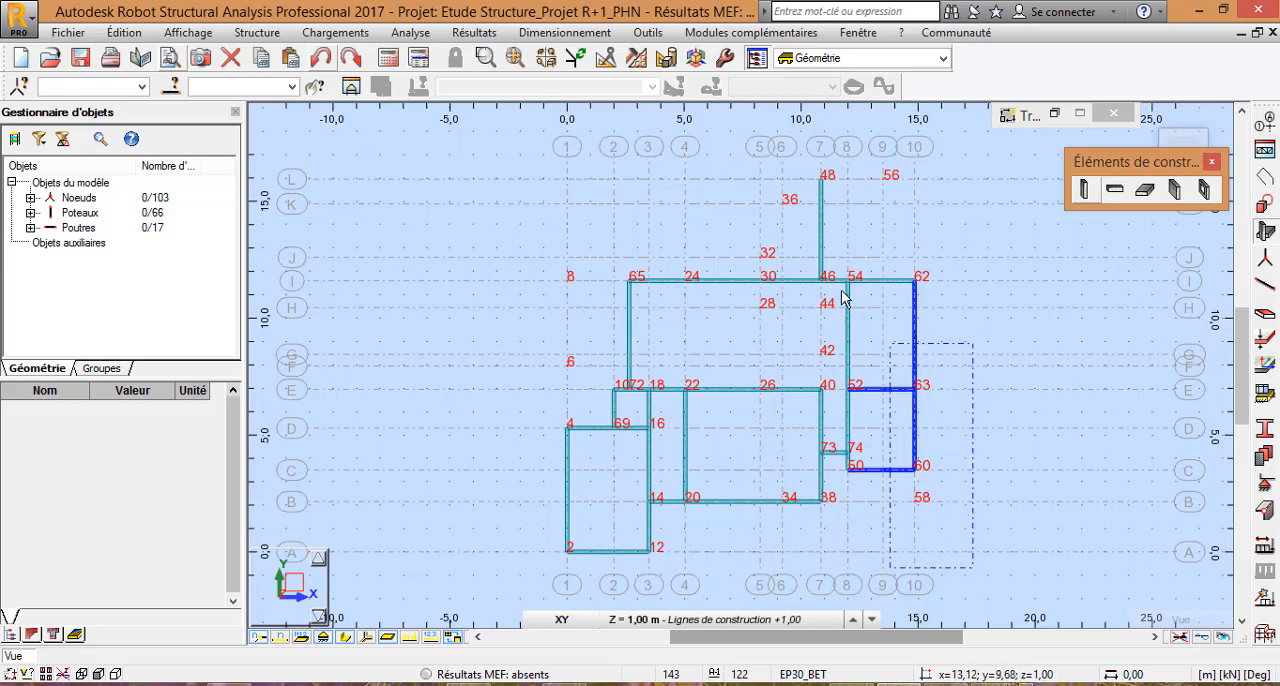
left_click_drag(842, 292, 519, 145)
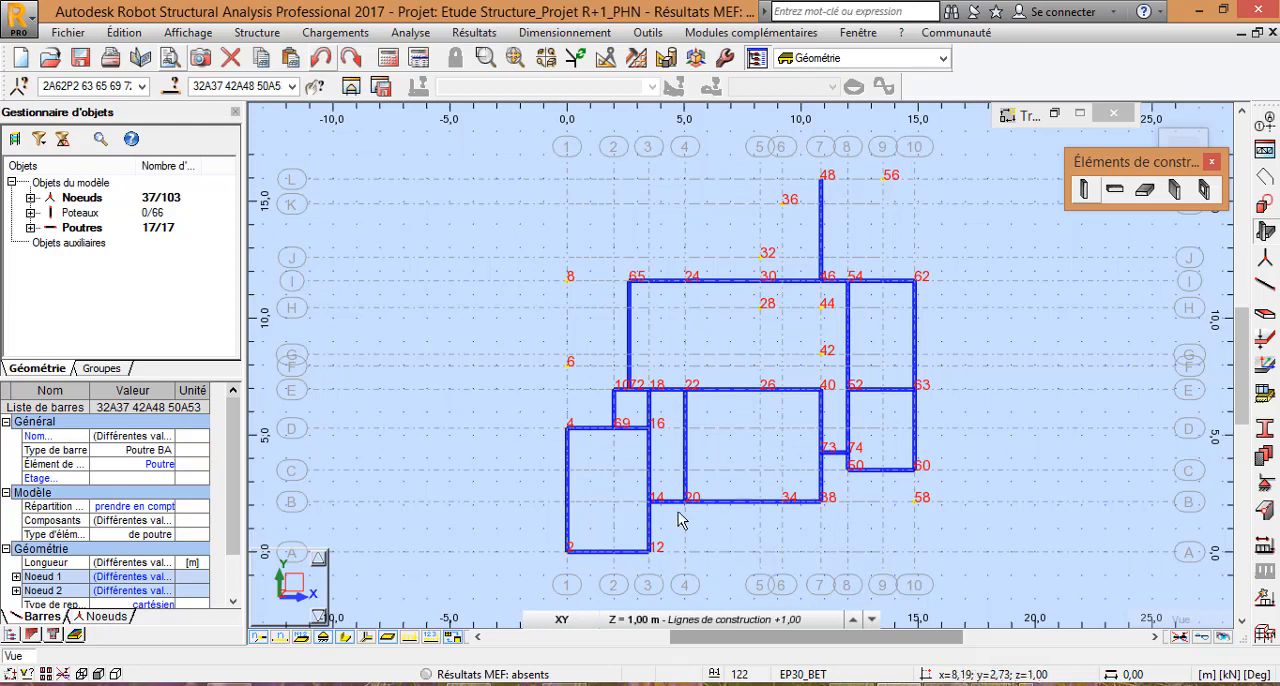
Step: Display the XZ view at Y = 0,00 and hide the bars' section shapes, keeping the beams selected
left_click(562, 619)
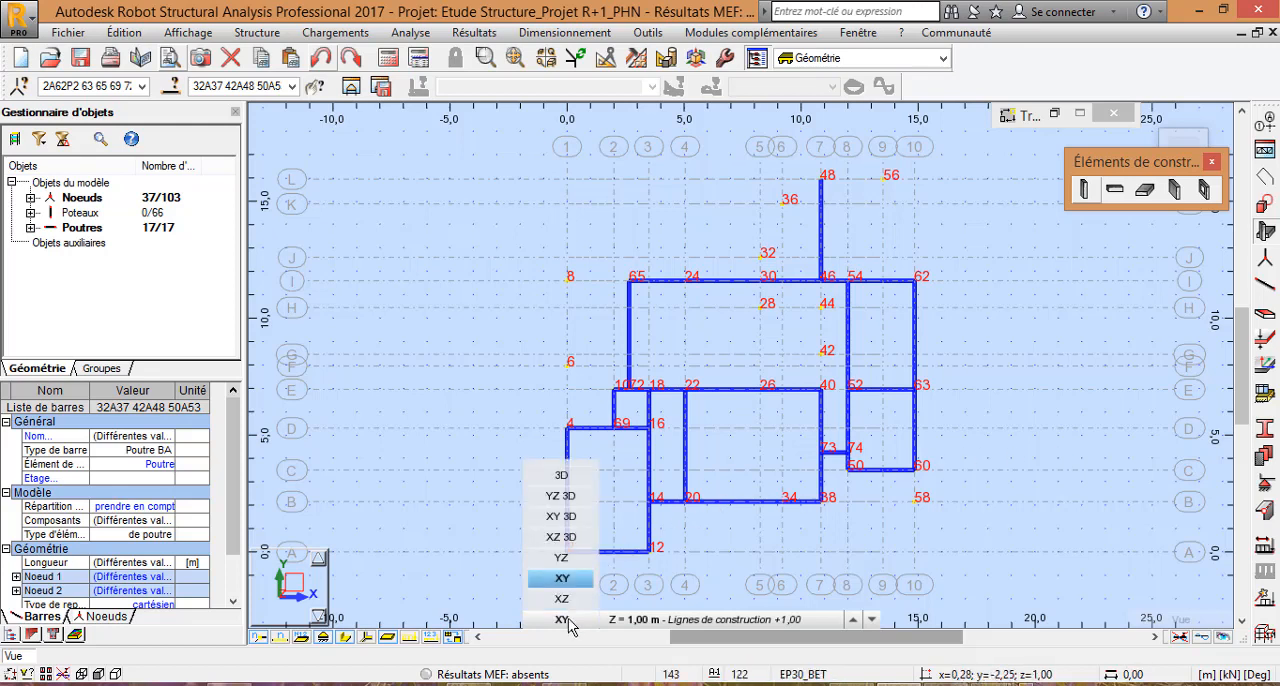
left_click(562, 599)
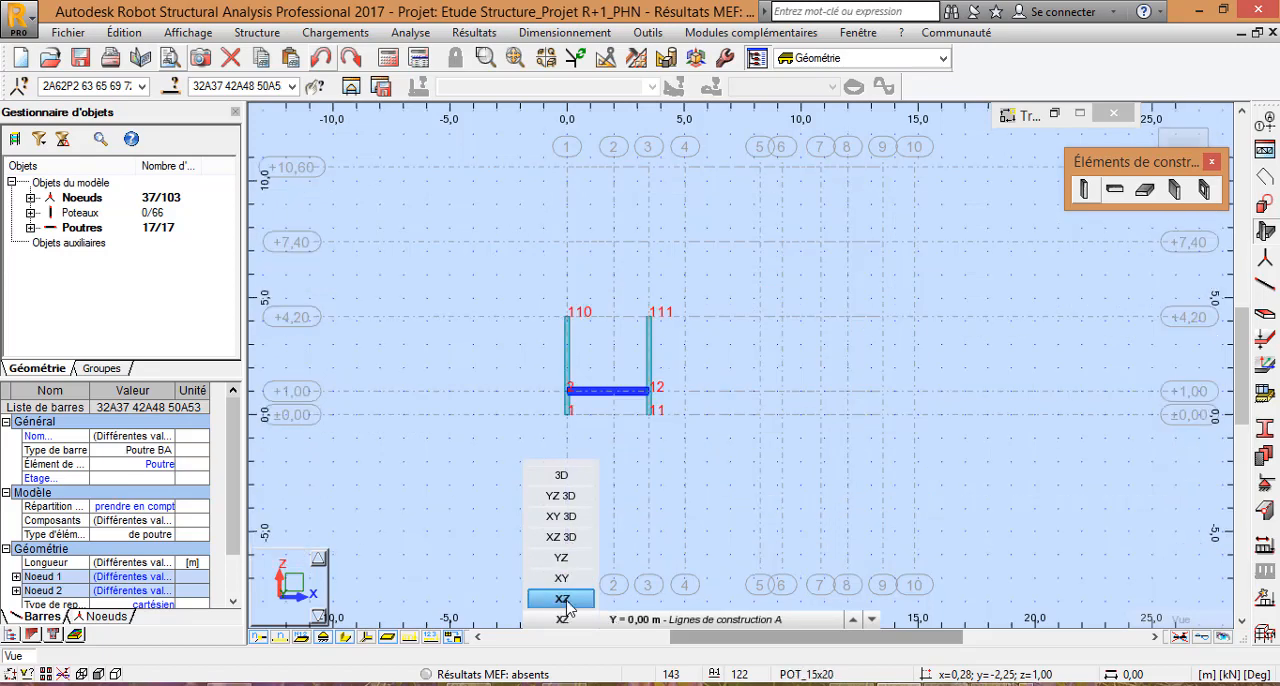
left_click(564, 600)
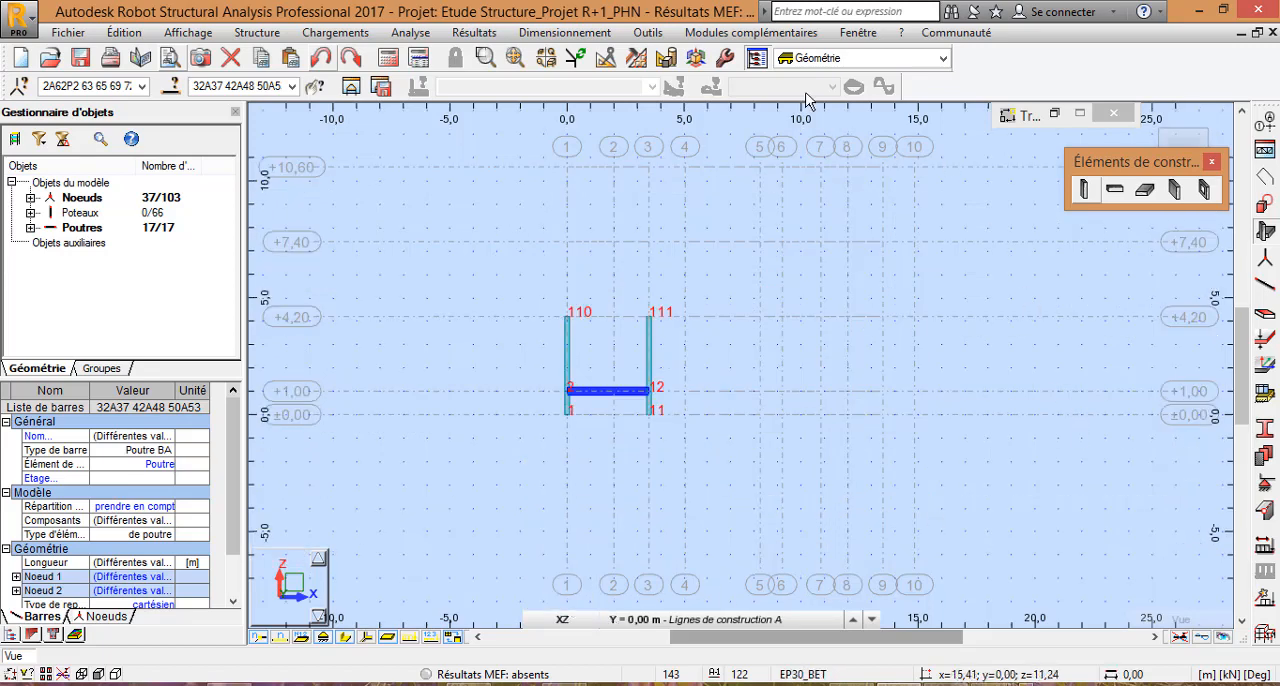
left_click(606, 58)
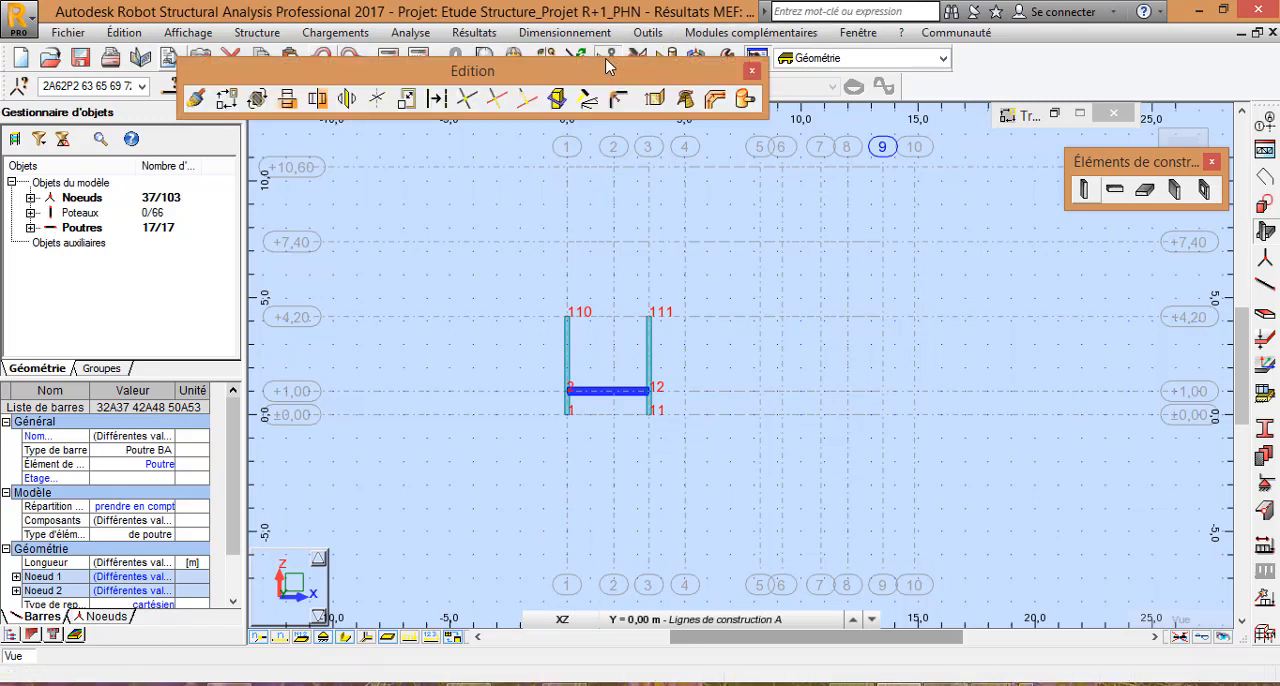
left_click(229, 102)
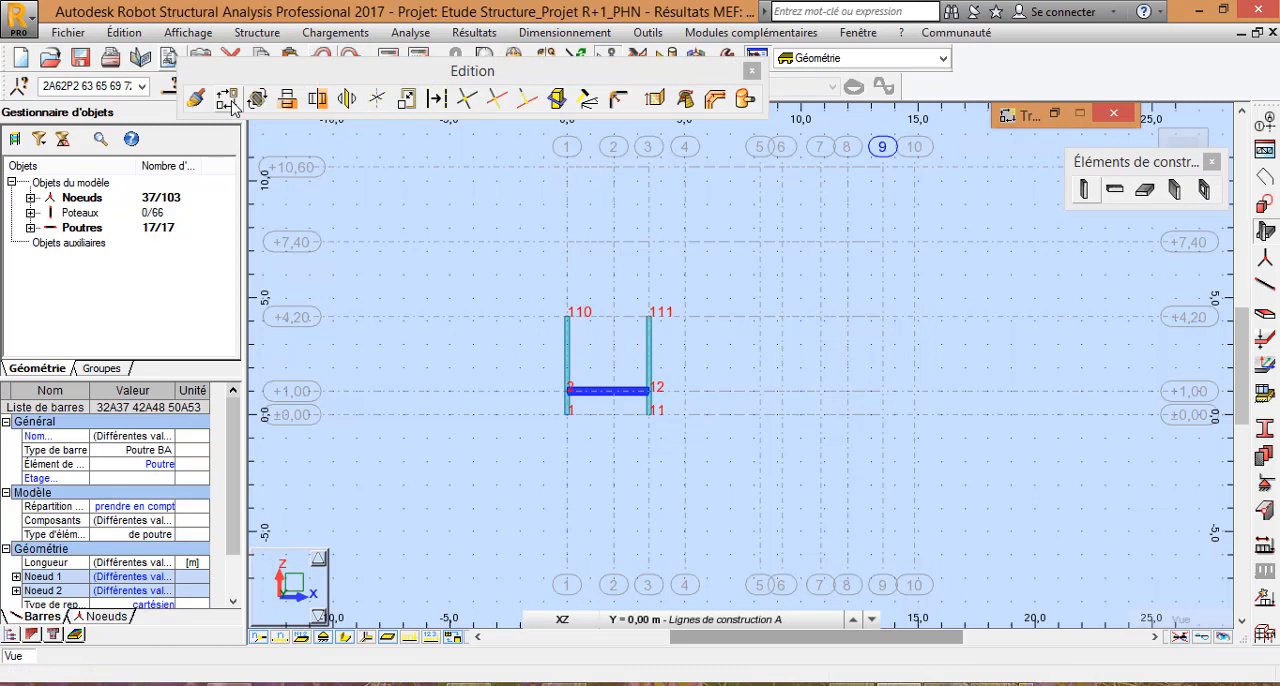
left_click(346, 637)
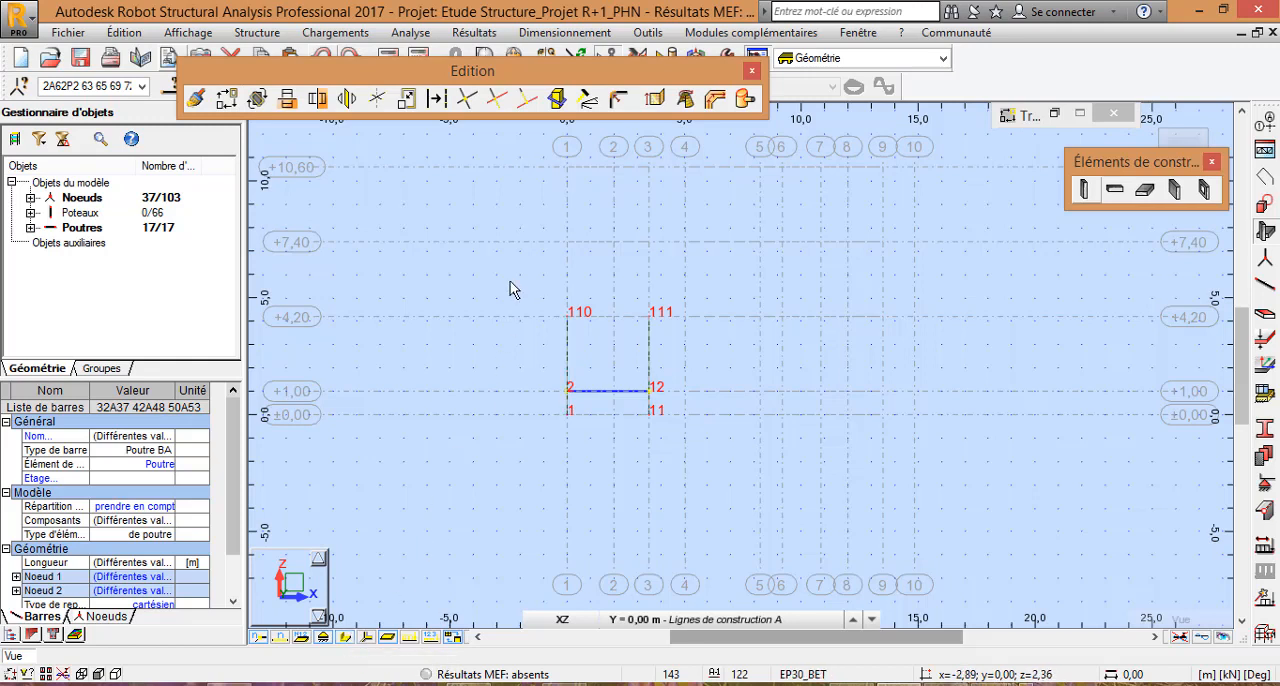
Step: Copy the selected beams up to level +4,20 with translation vector 0,00; 0,00; 3,20 and one repetition, and close the editing tools
left_click(228, 100)
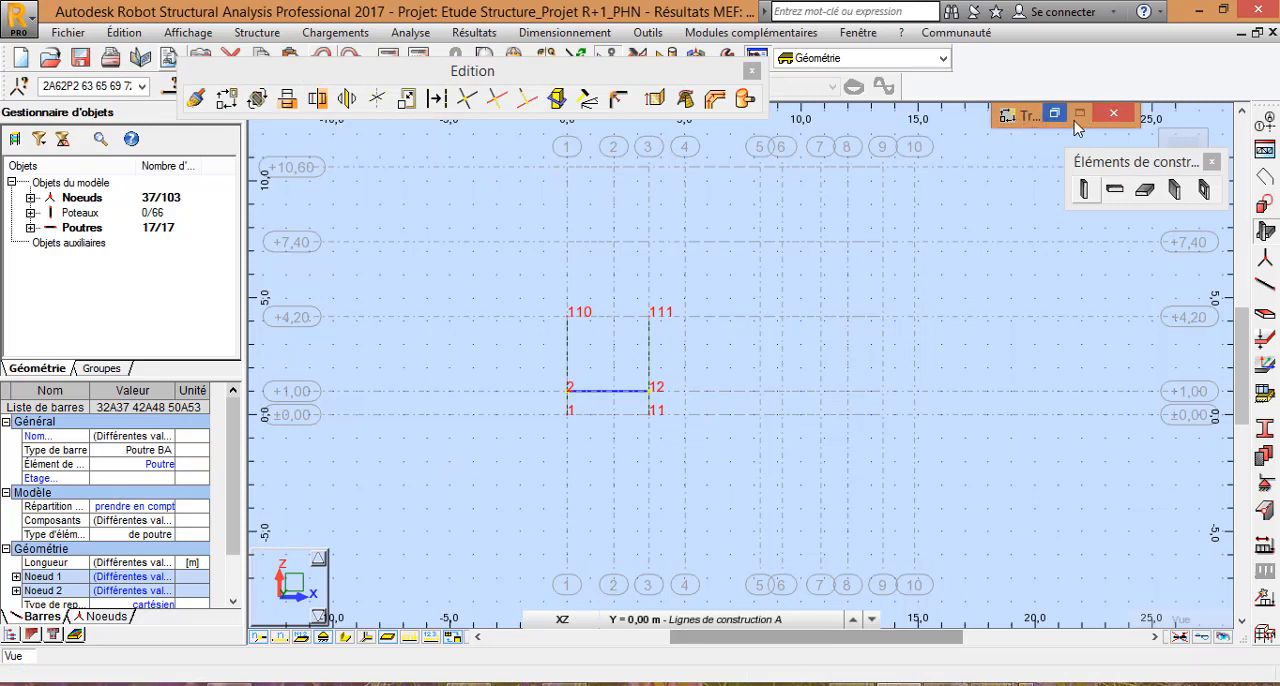
left_click(1007, 116)
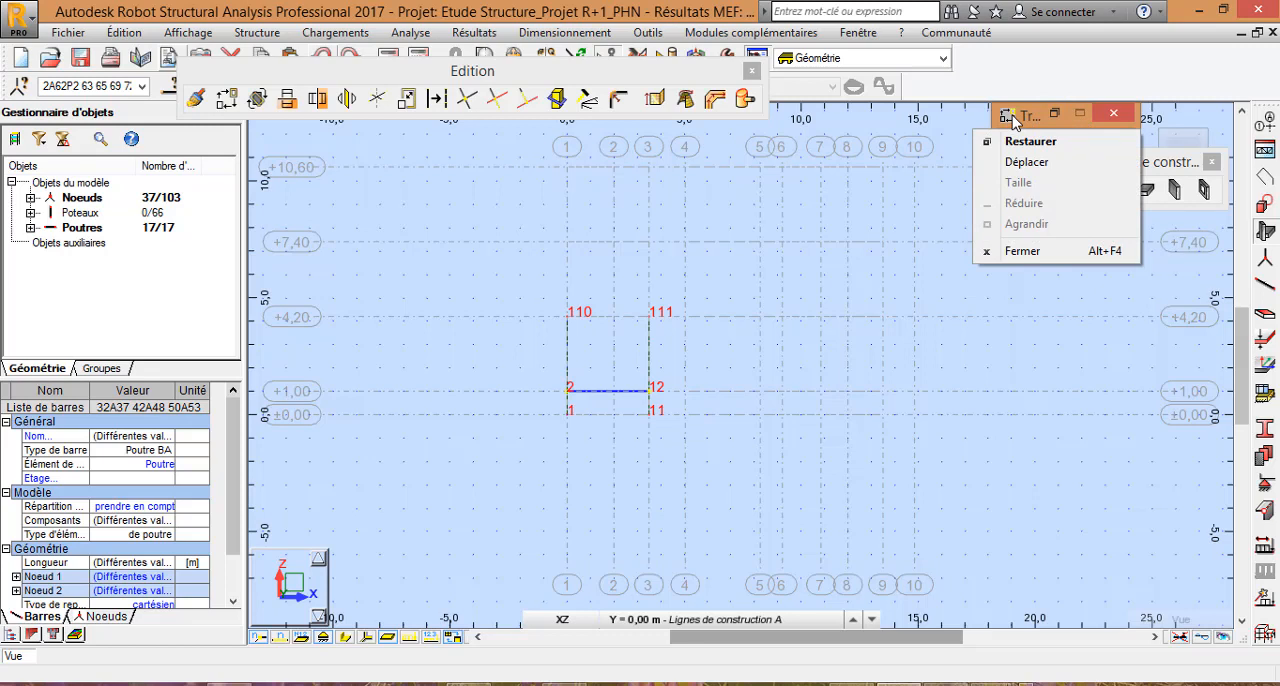
left_click(1013, 116)
left_click(1056, 116)
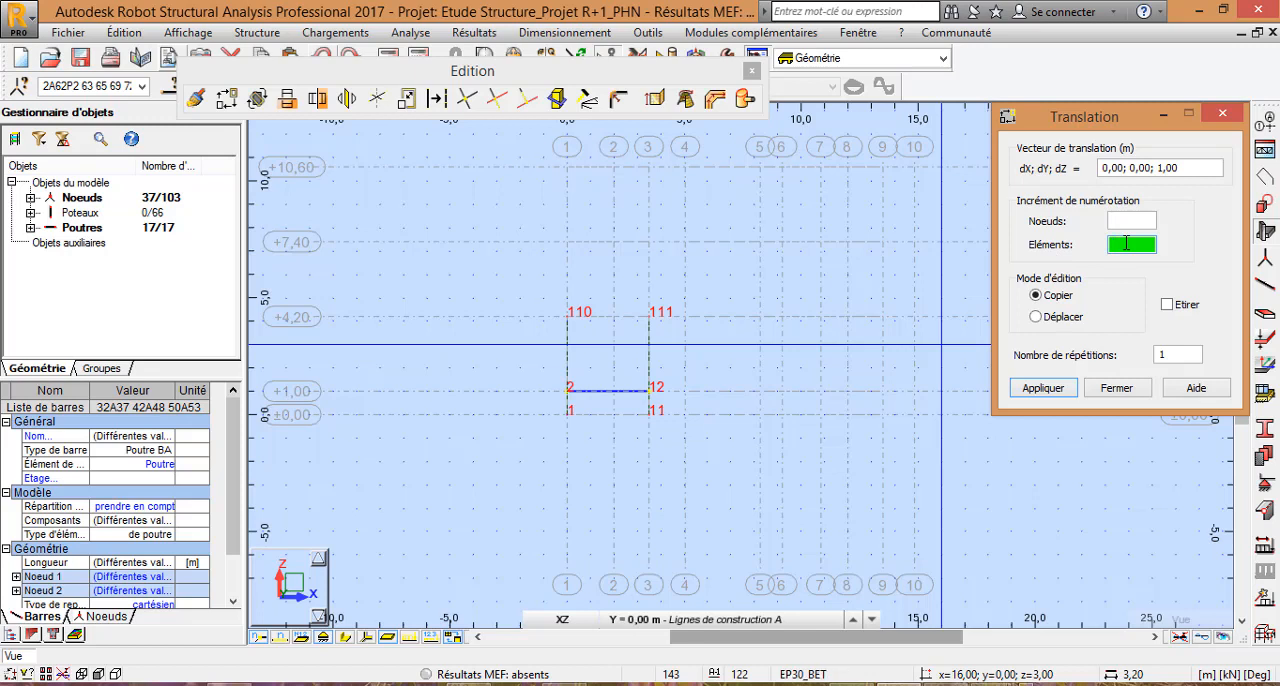
left_click(568, 391)
left_click(567, 316)
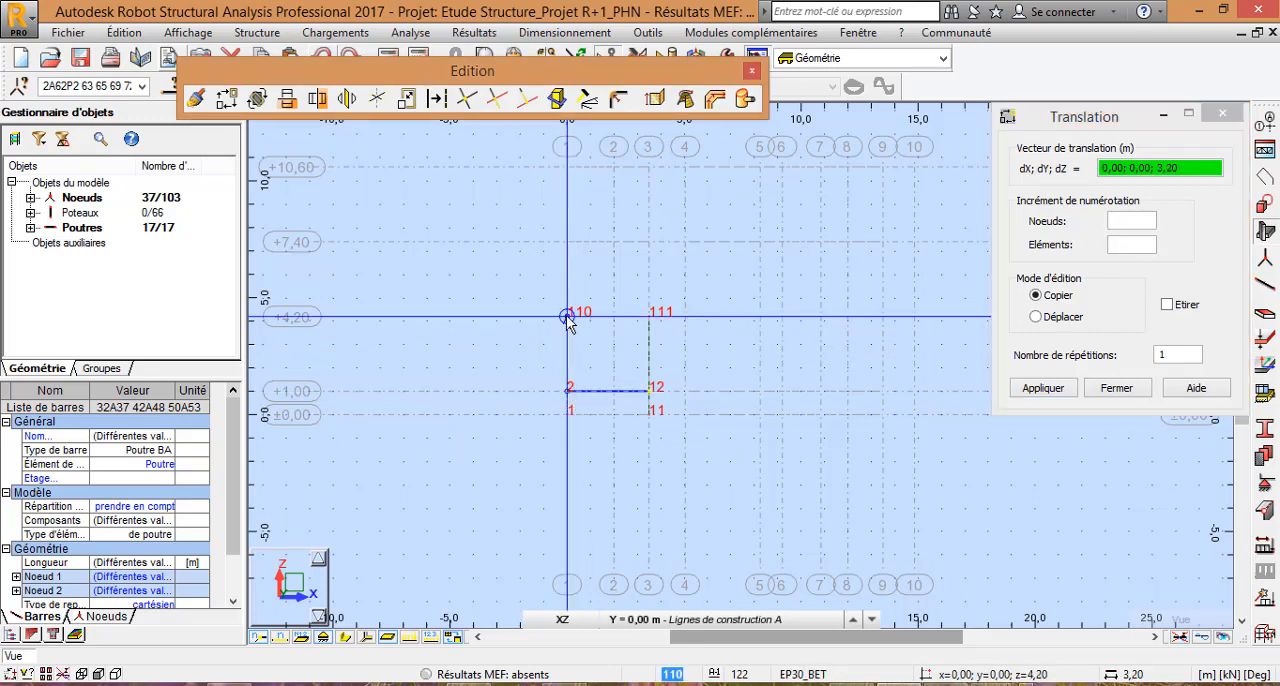
key("Return")
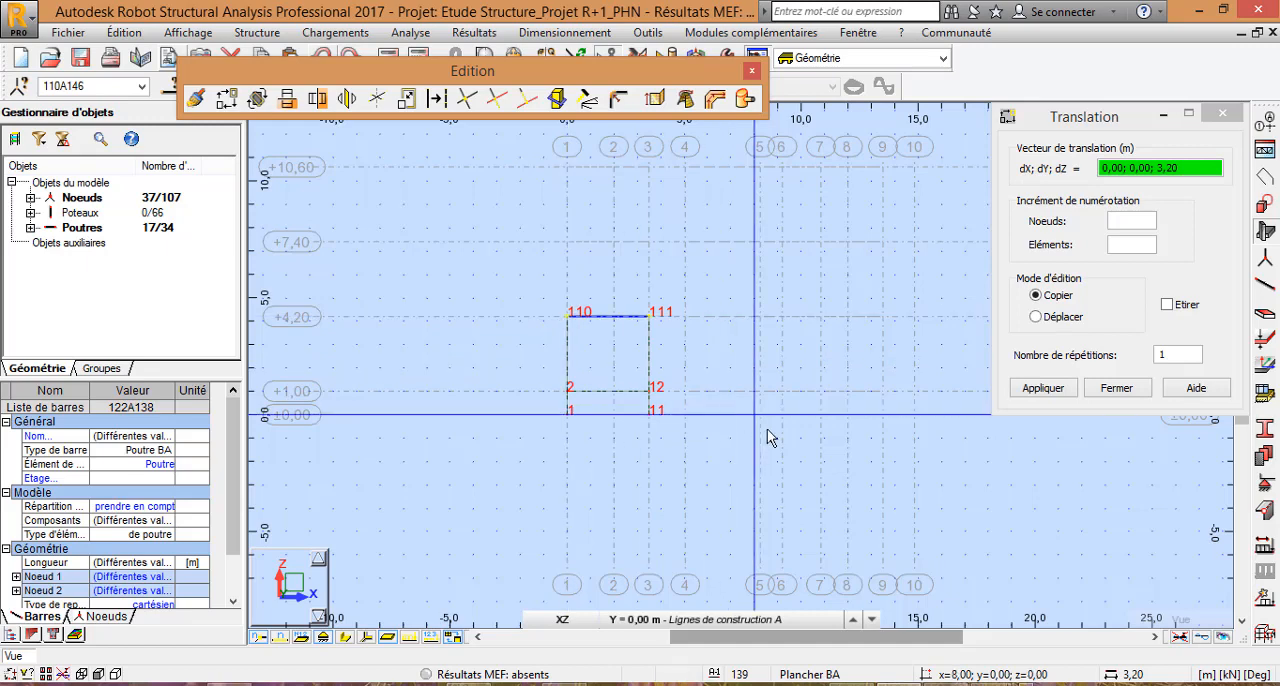
left_click(1117, 388)
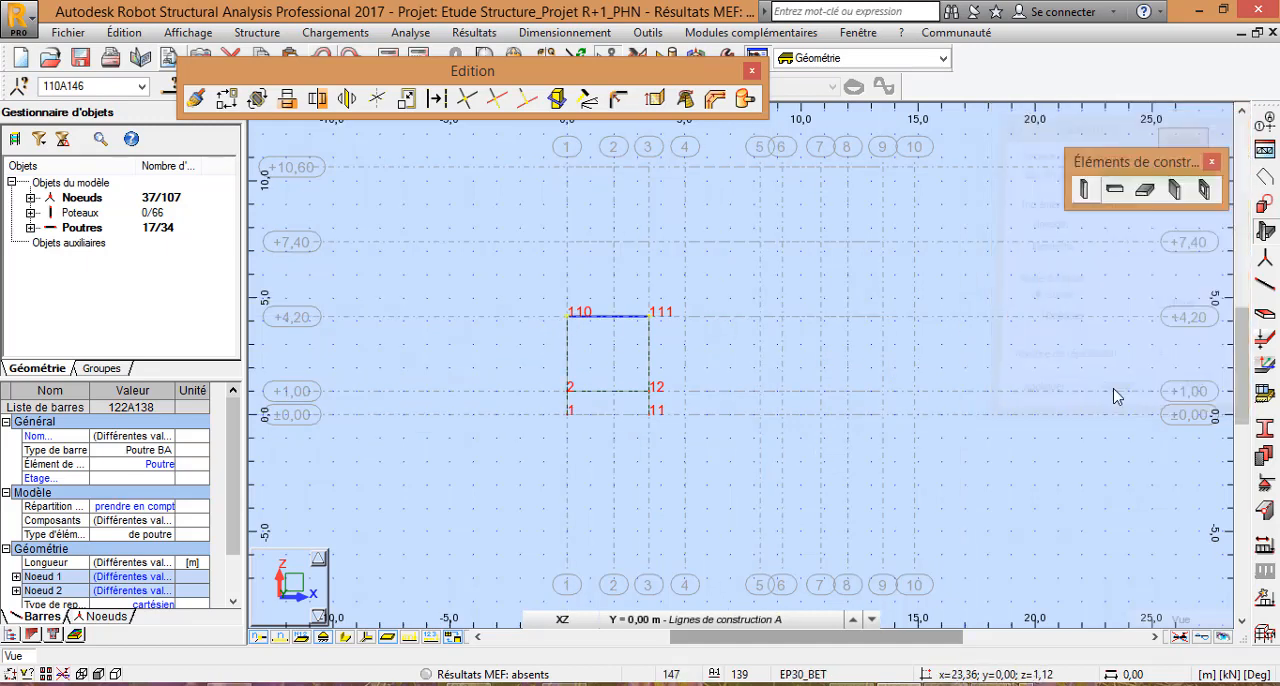
left_click(753, 71)
left_click(1211, 161)
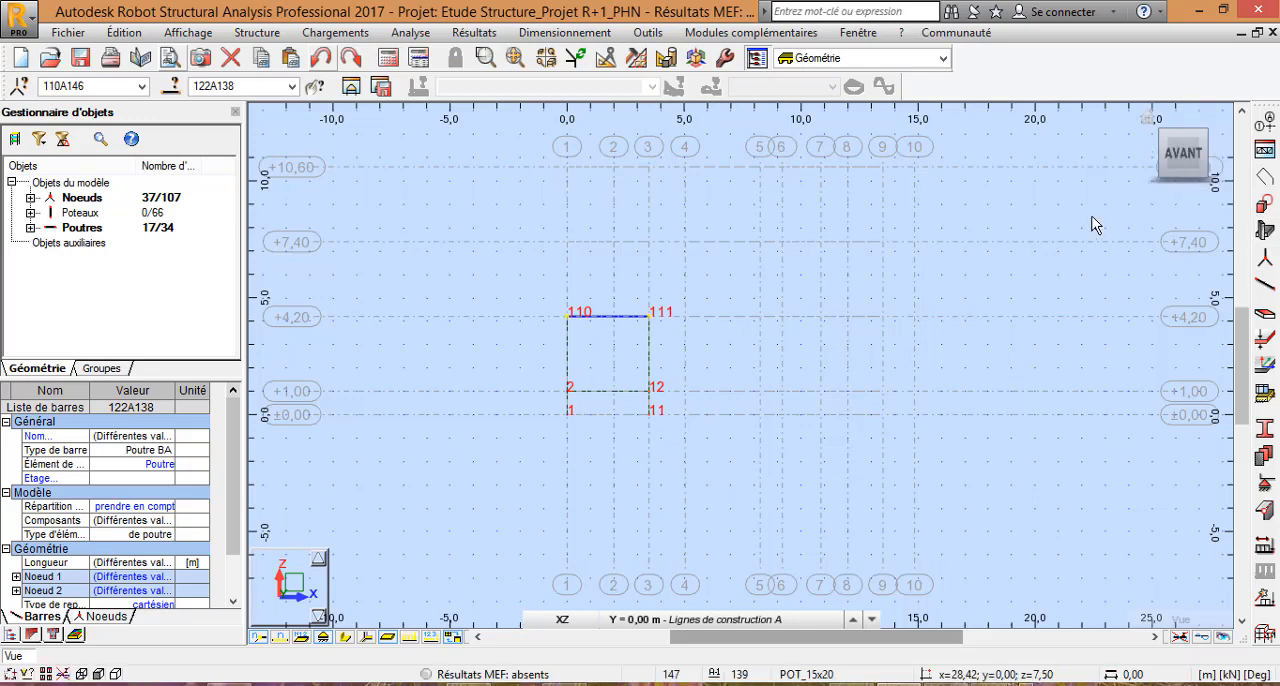
Step: Show the model in 3D with section shapes displayed and inspect the copied beams at level +4,20 from several angles
left_click(1149, 119)
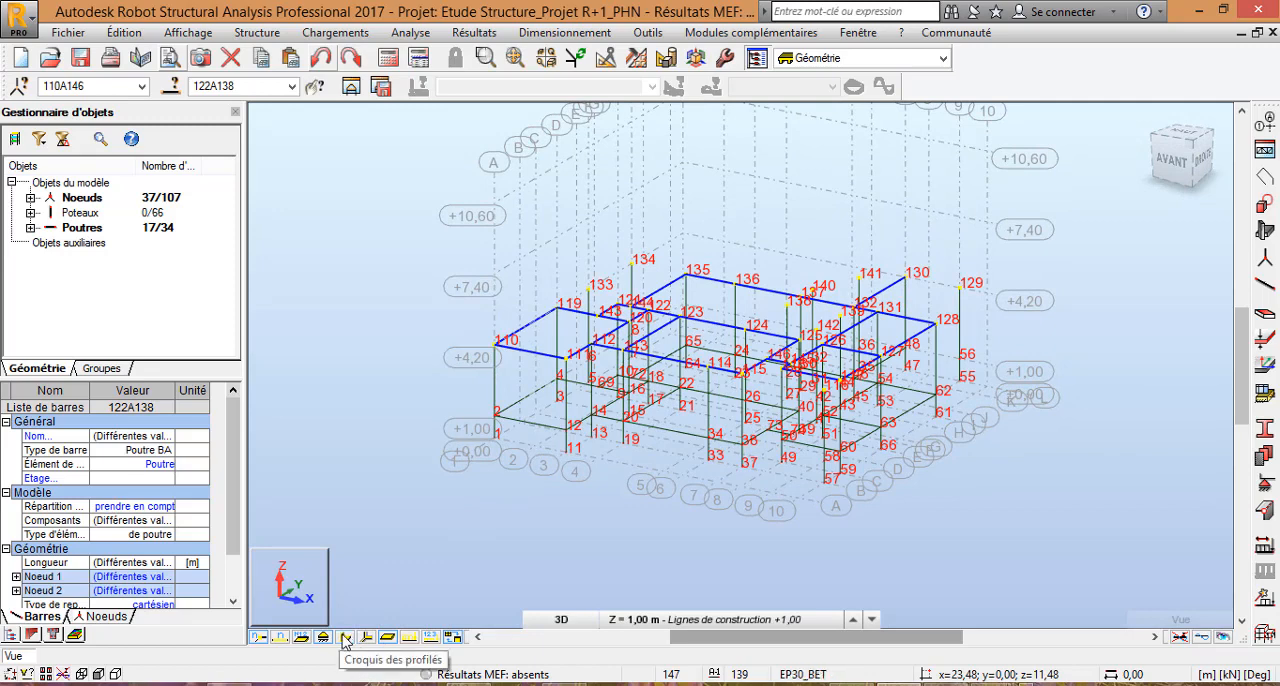
left_click(345, 637)
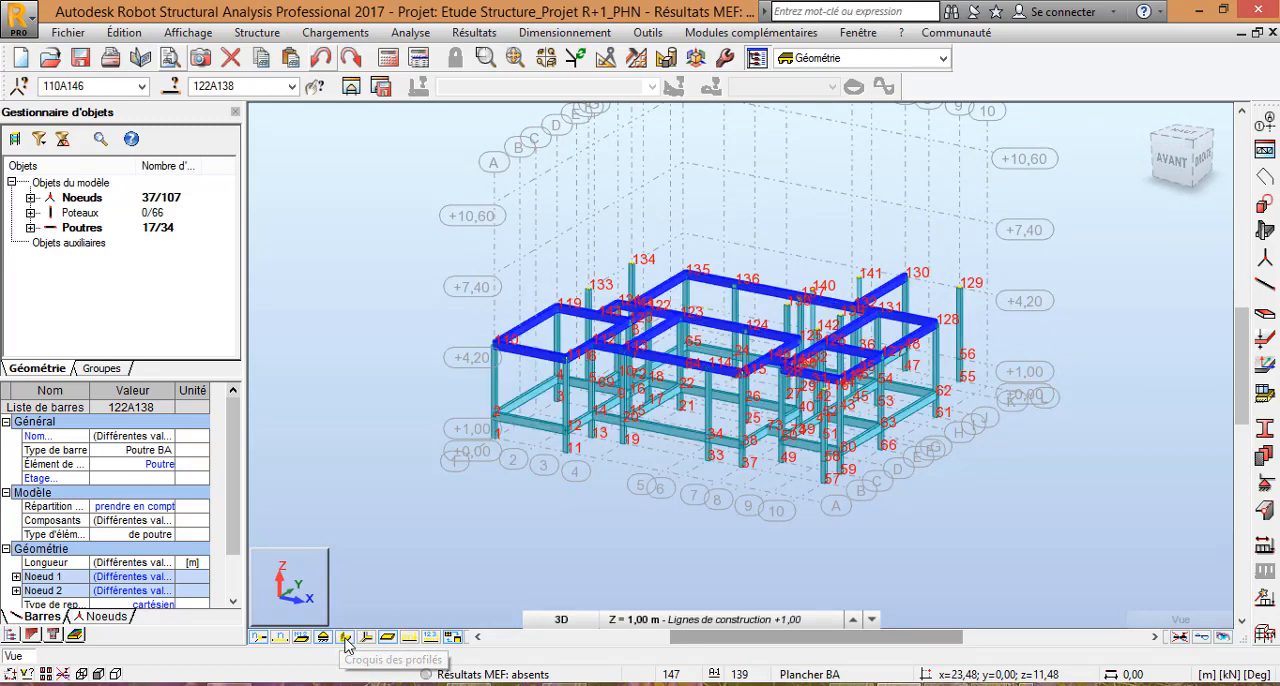
scroll(795, 326, "up", 2)
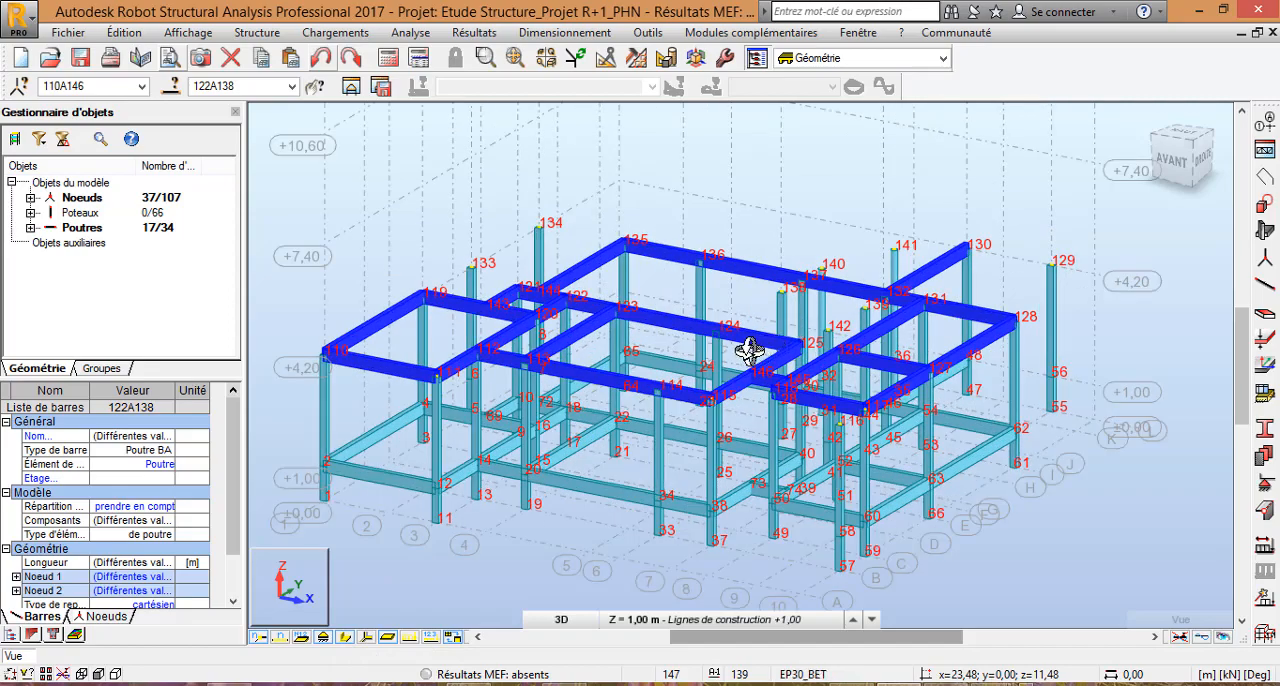
scroll(738, 372, "up", 2)
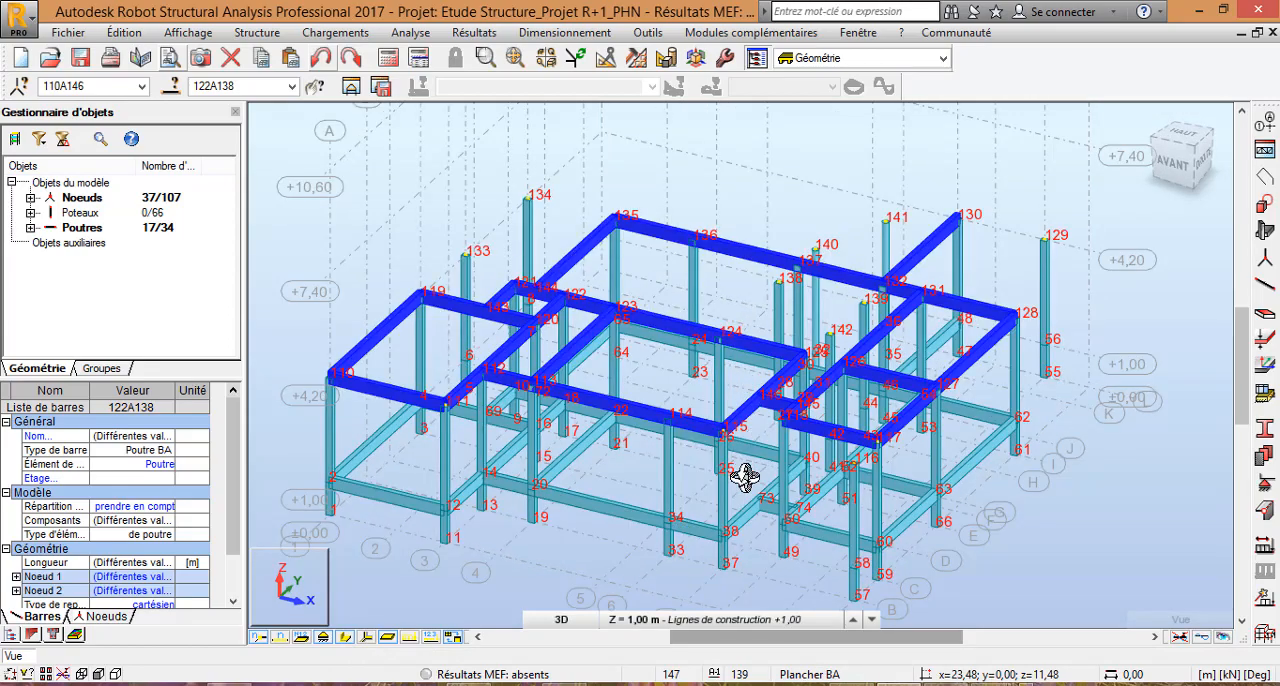
scroll(744, 477, "up", 3)
scroll(870, 380, "down", 2)
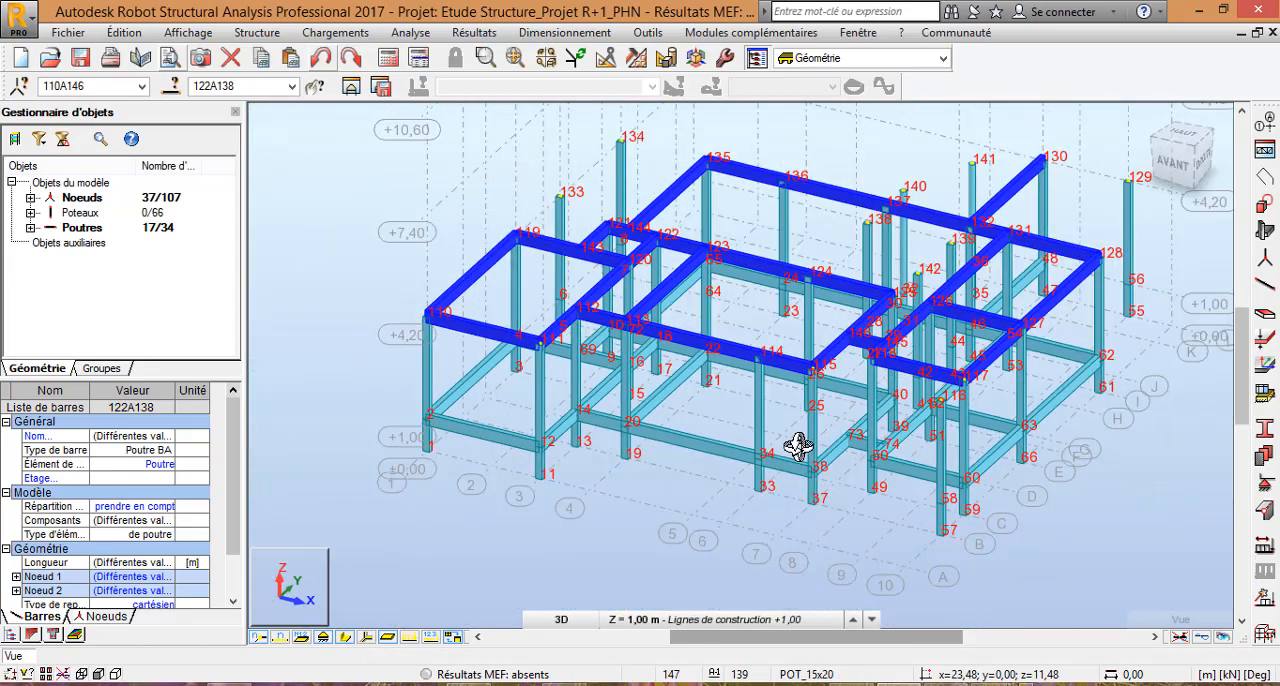
mouse_move(766, 394)
left_mouse_down()
mouse_move(720, 374)
mouse_move(743, 394)
left_mouse_up()
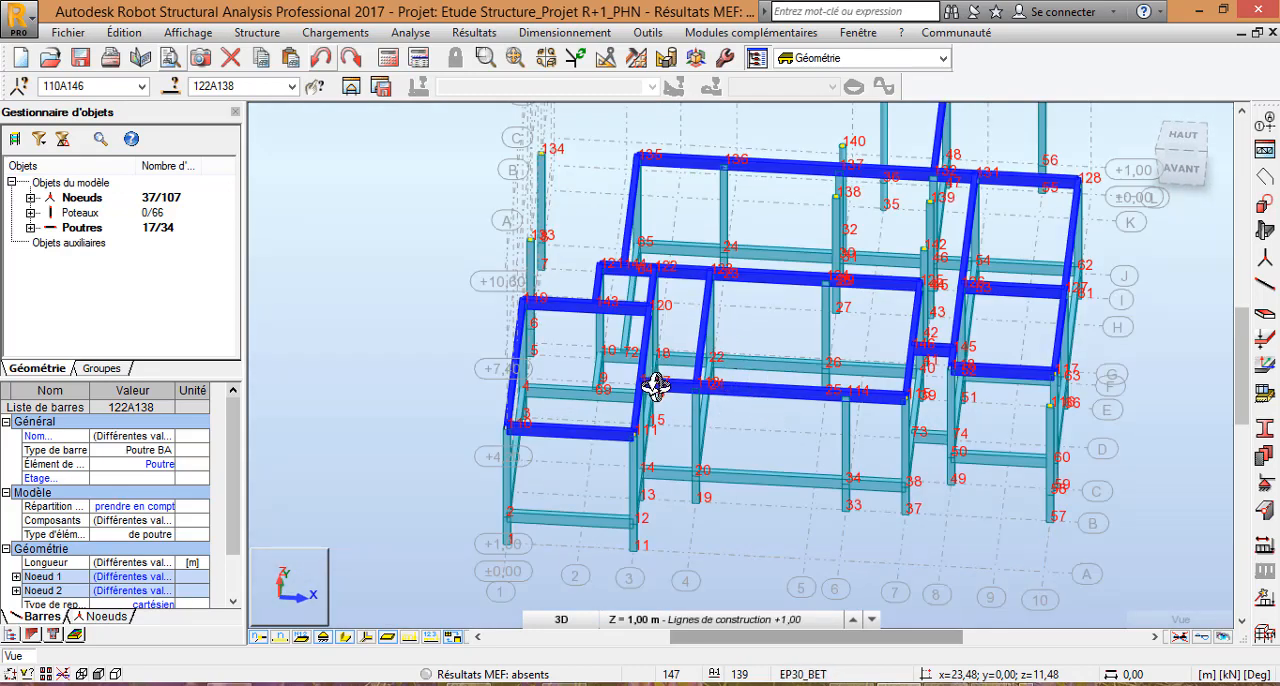
Step: Hide the bars' section shapes and add a Poutre BA beam with section L_15x35 from node 135 to node 134
scroll(609, 171, "up", 3)
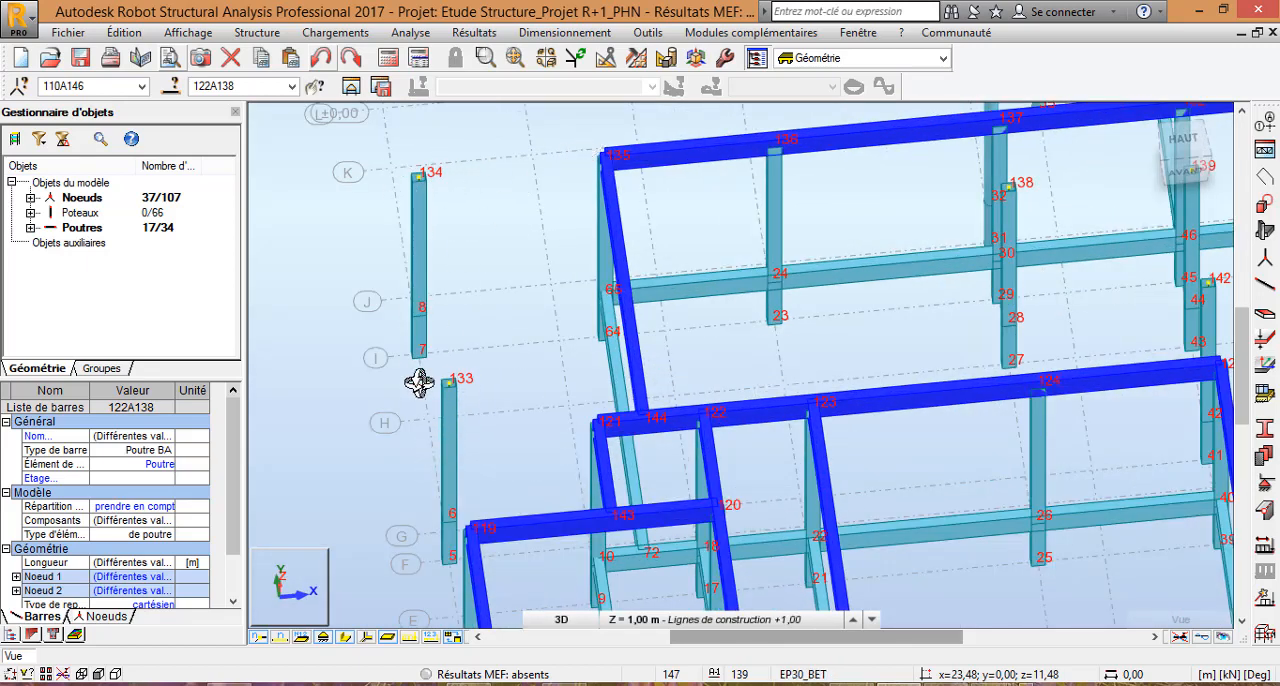
scroll(588, 343, "down", 1)
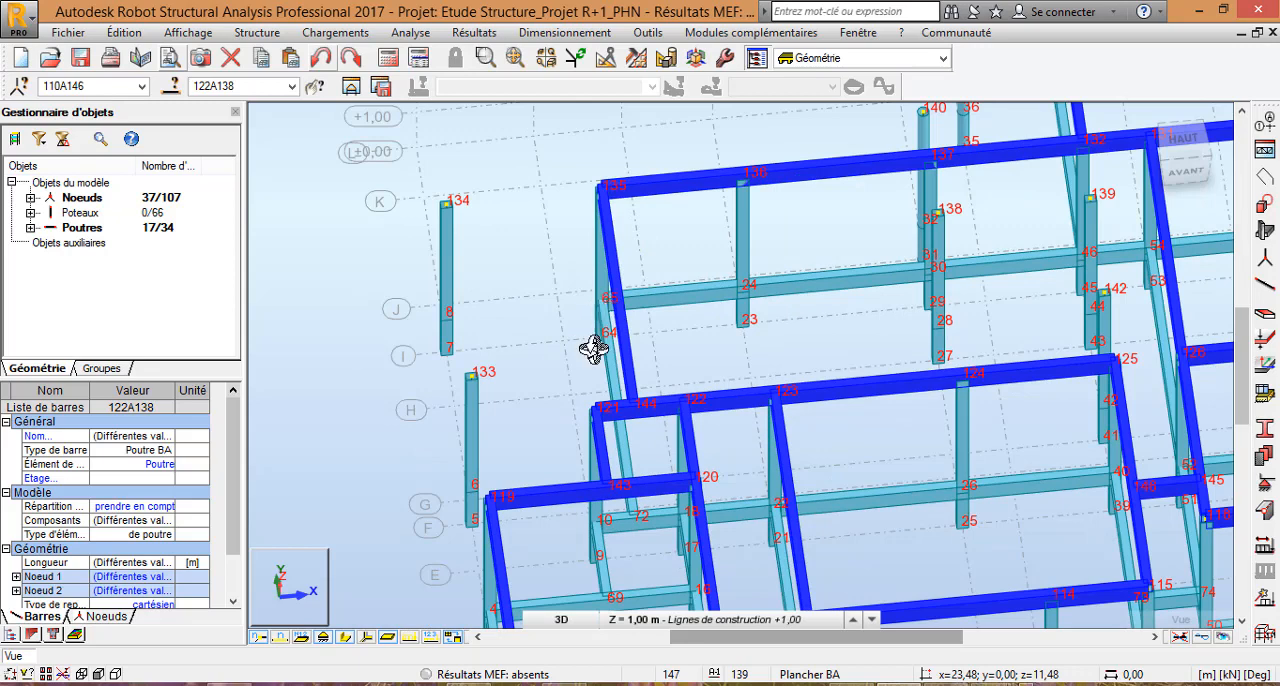
left_click(345, 639)
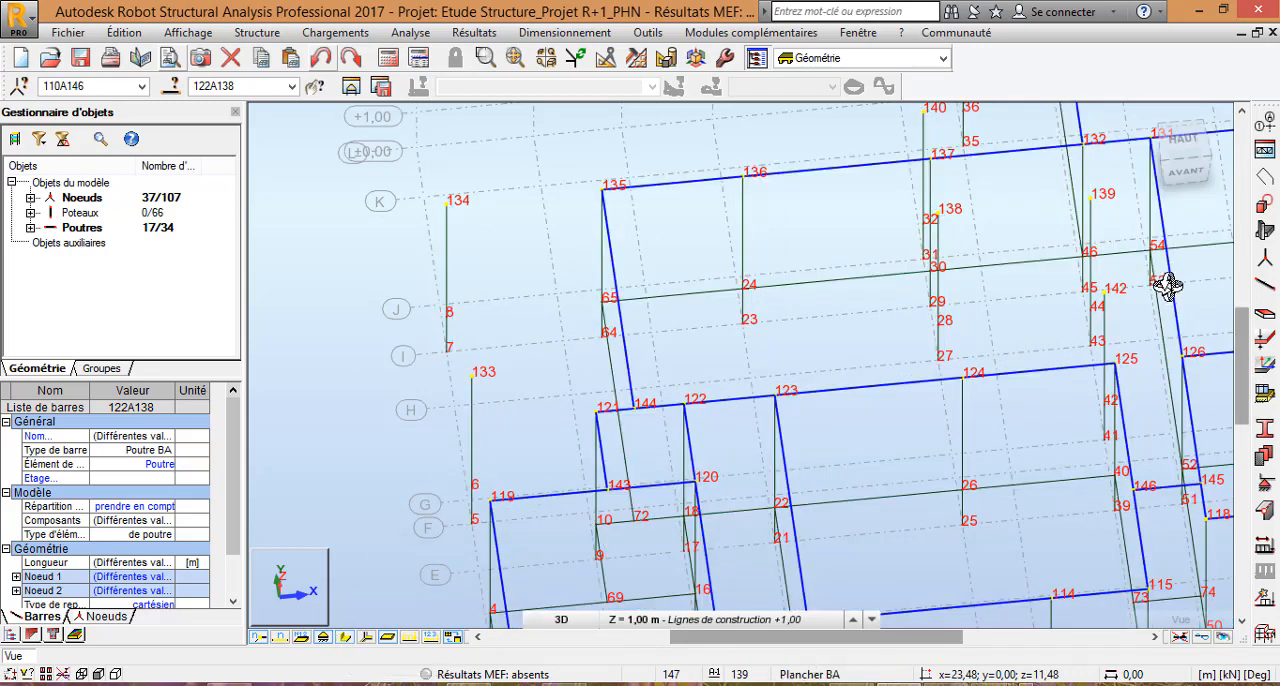
left_click(1264, 232)
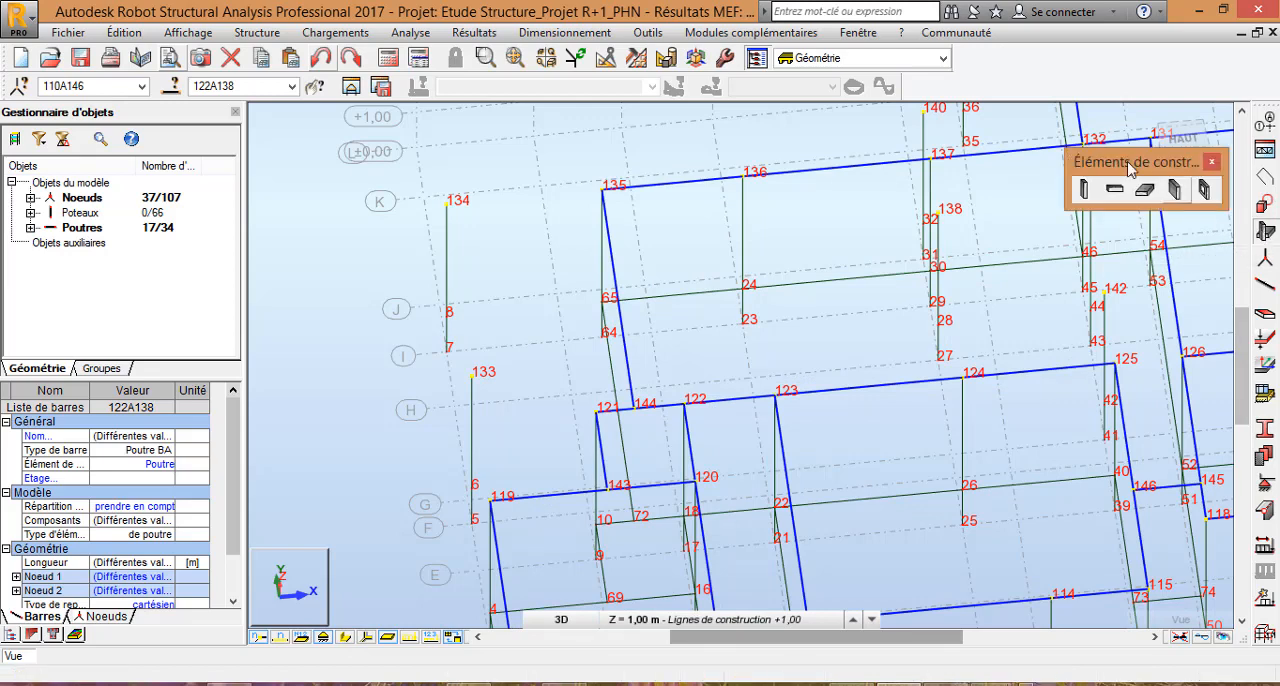
left_click(1115, 190)
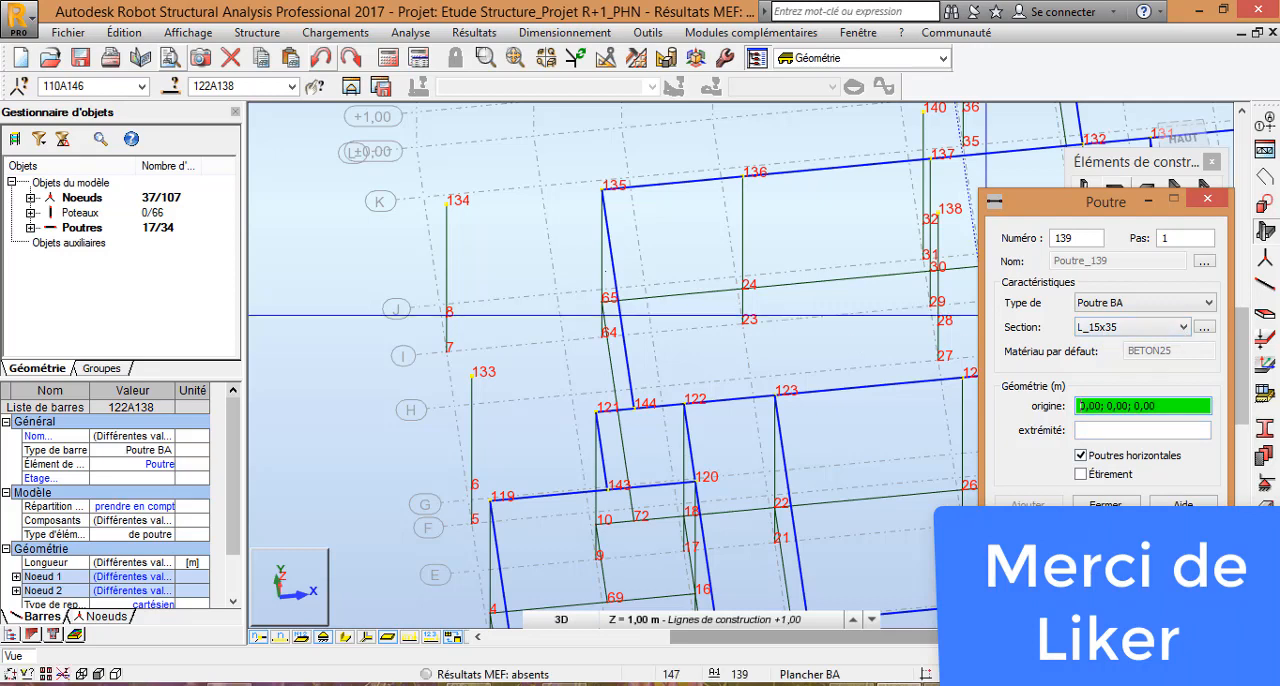
left_click(596, 187)
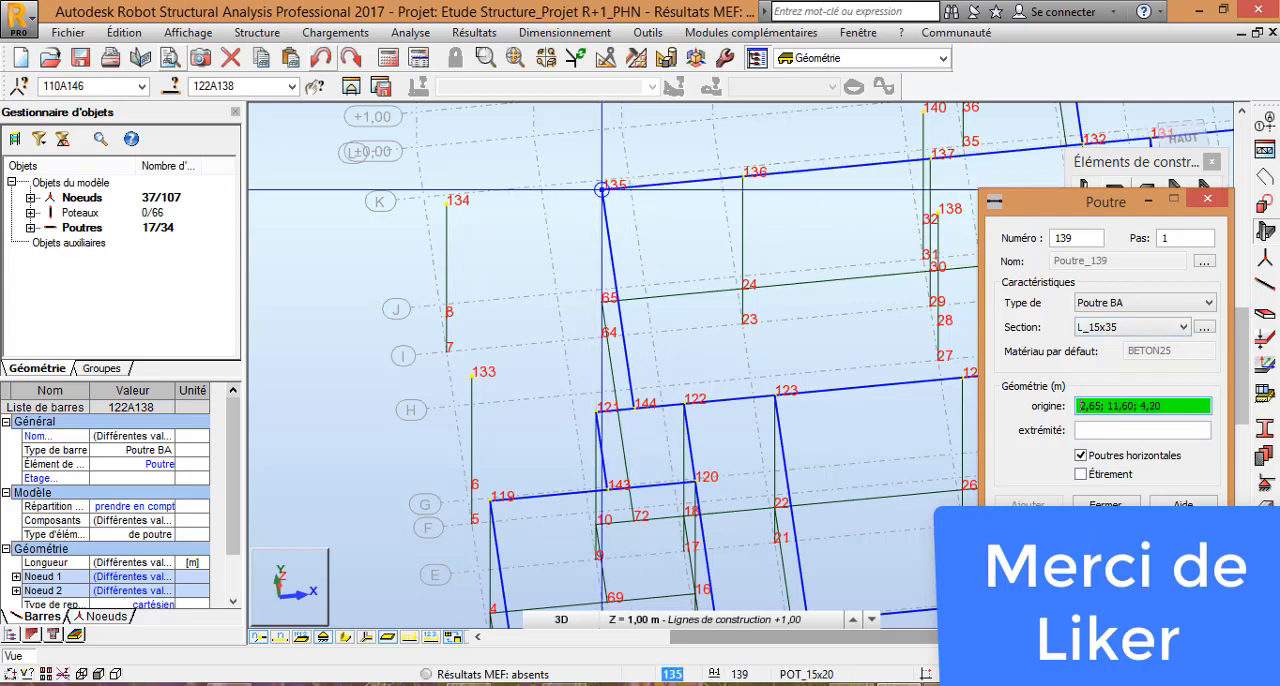
left_click(602, 189)
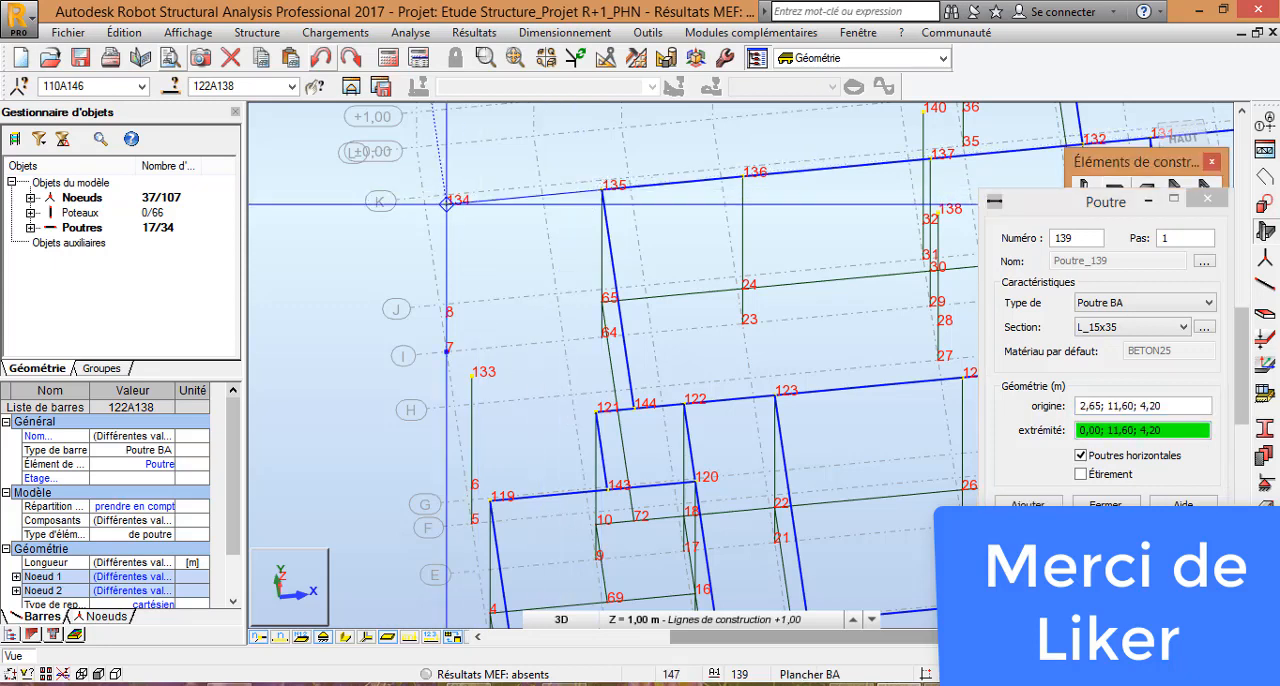
left_click(447, 203)
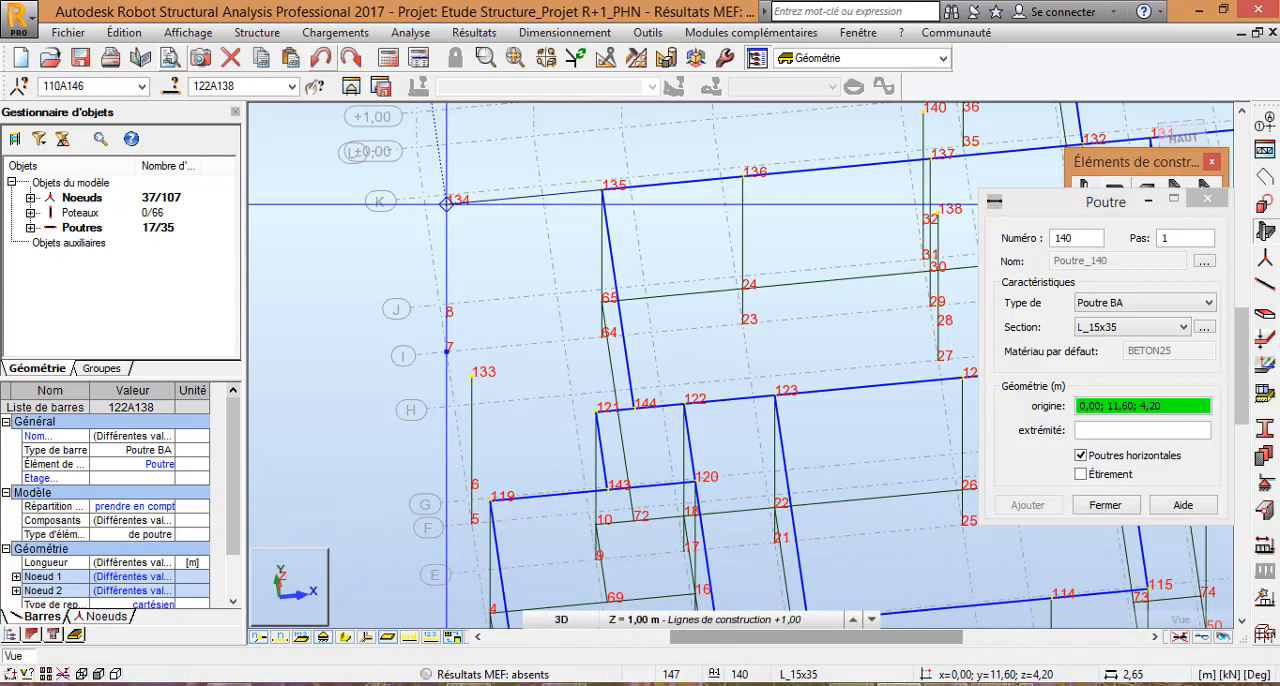
Step: Add L_15x35 beams from node 134 to node 133 and from there to 2,65; 7,95; 4,20, and close the beam definition
left_click(447, 203)
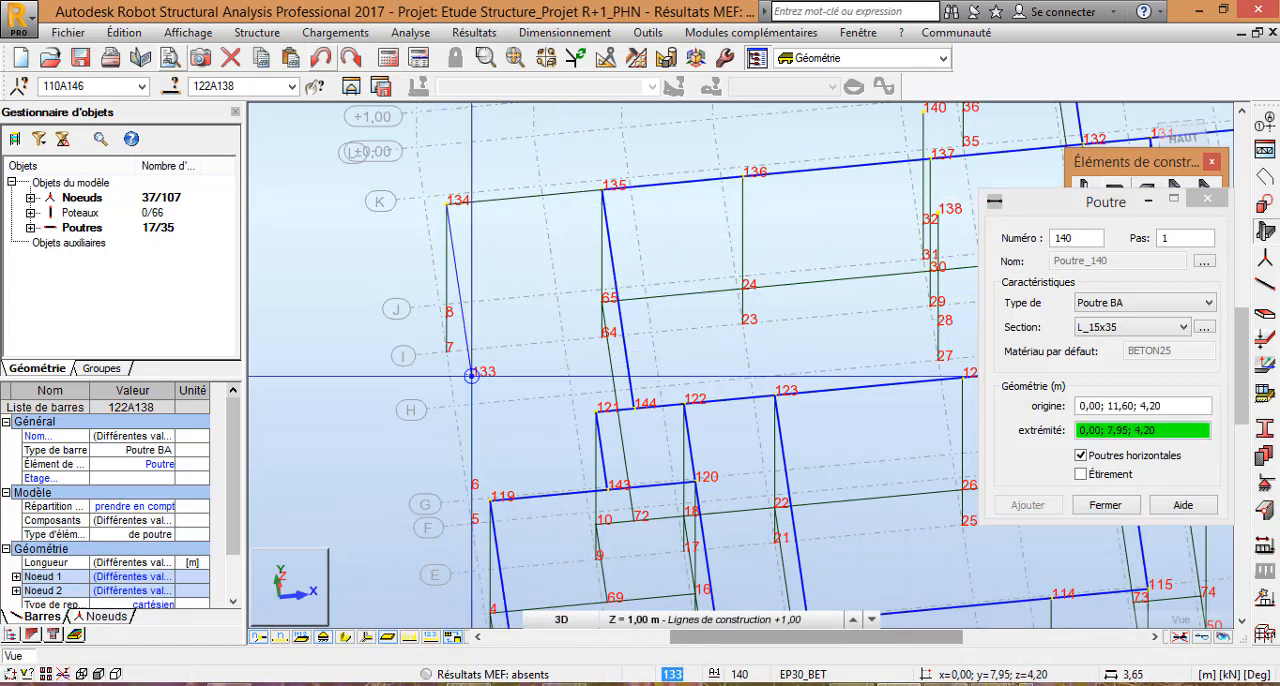
left_click(471, 376)
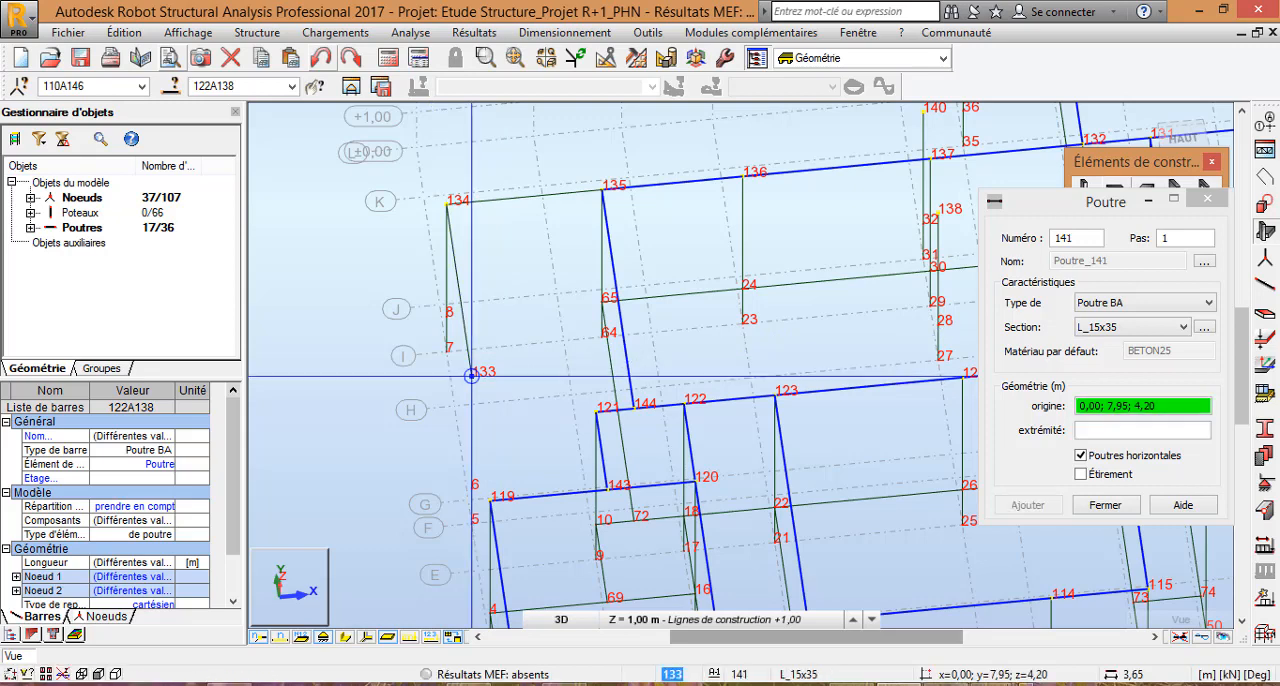
left_click(471, 376)
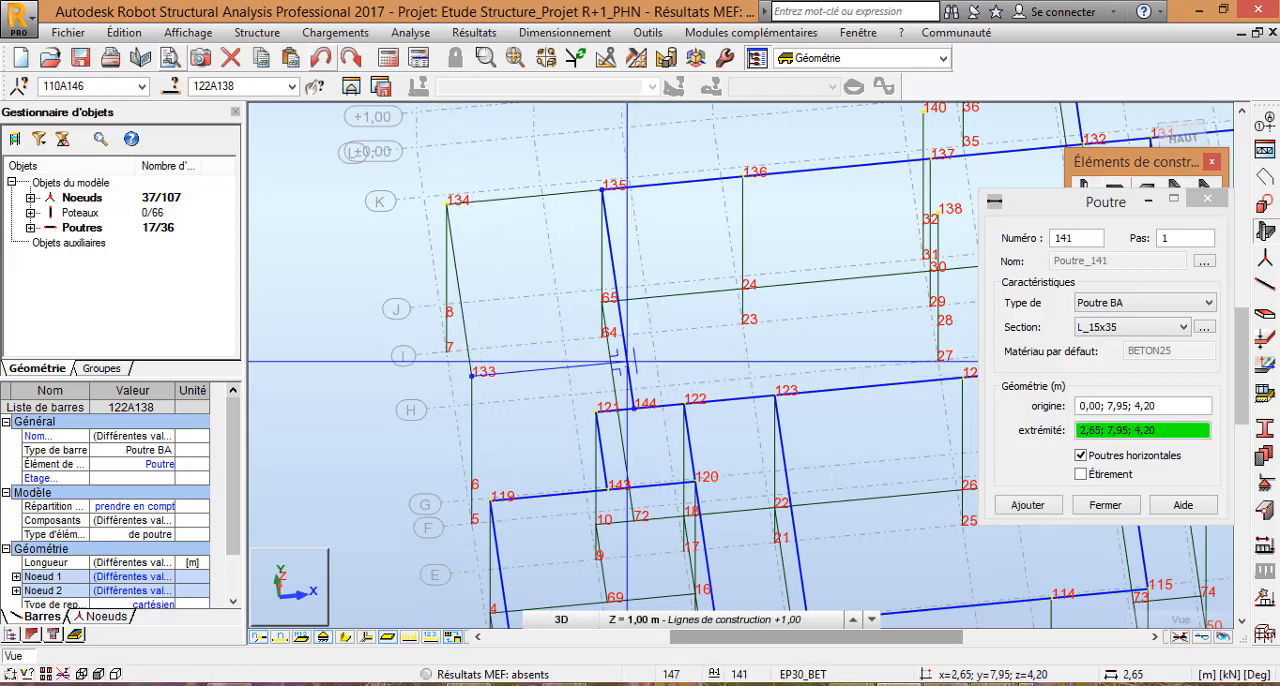
scroll(627, 361, "up", 6)
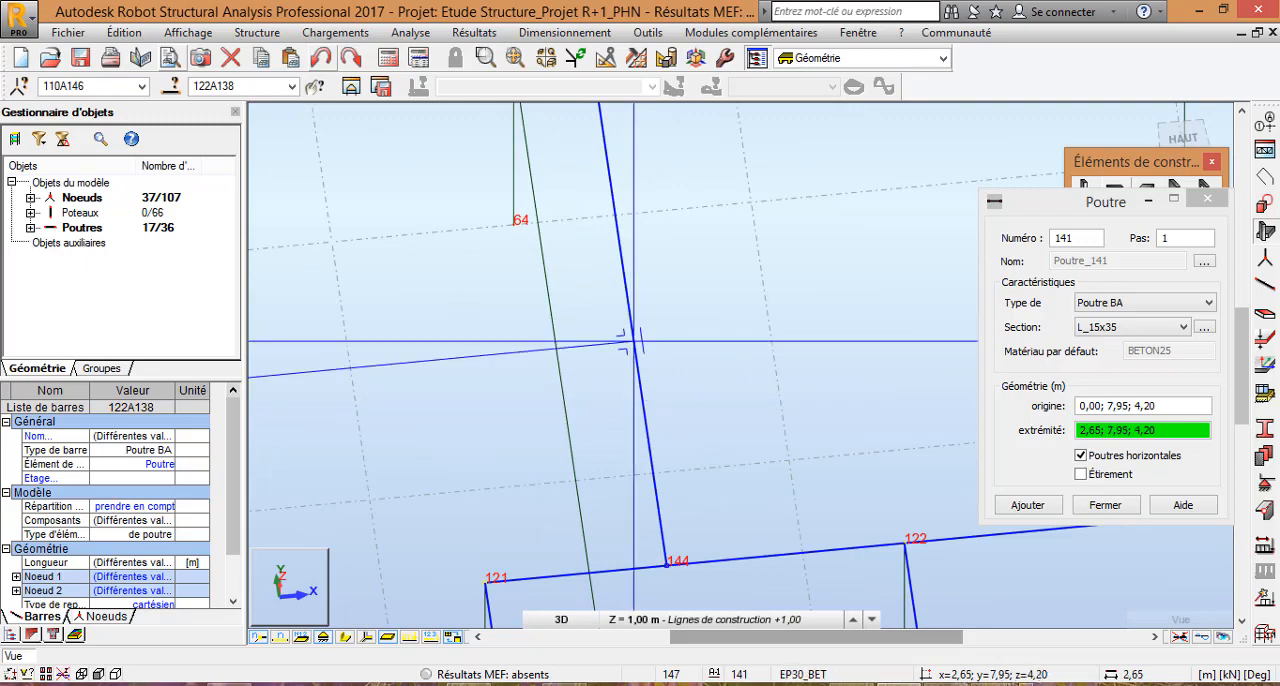
left_click(633, 341)
scroll(633, 341, "down", 3)
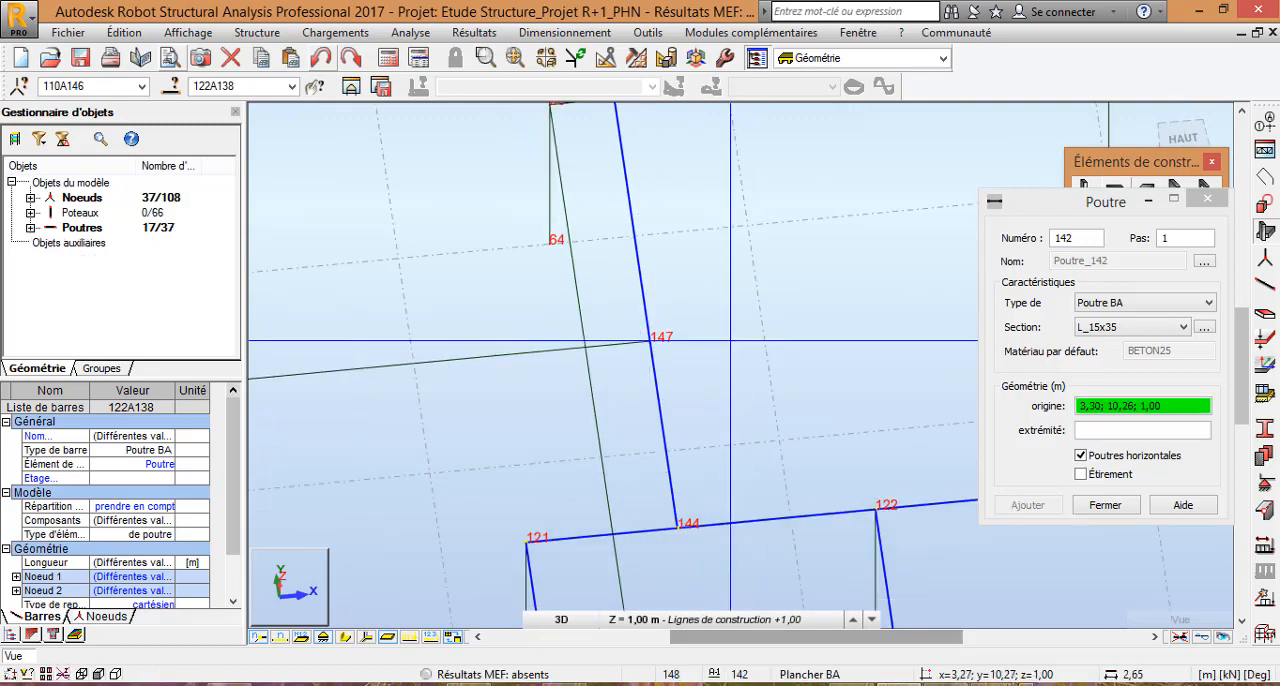
scroll(741, 325, "down", 8)
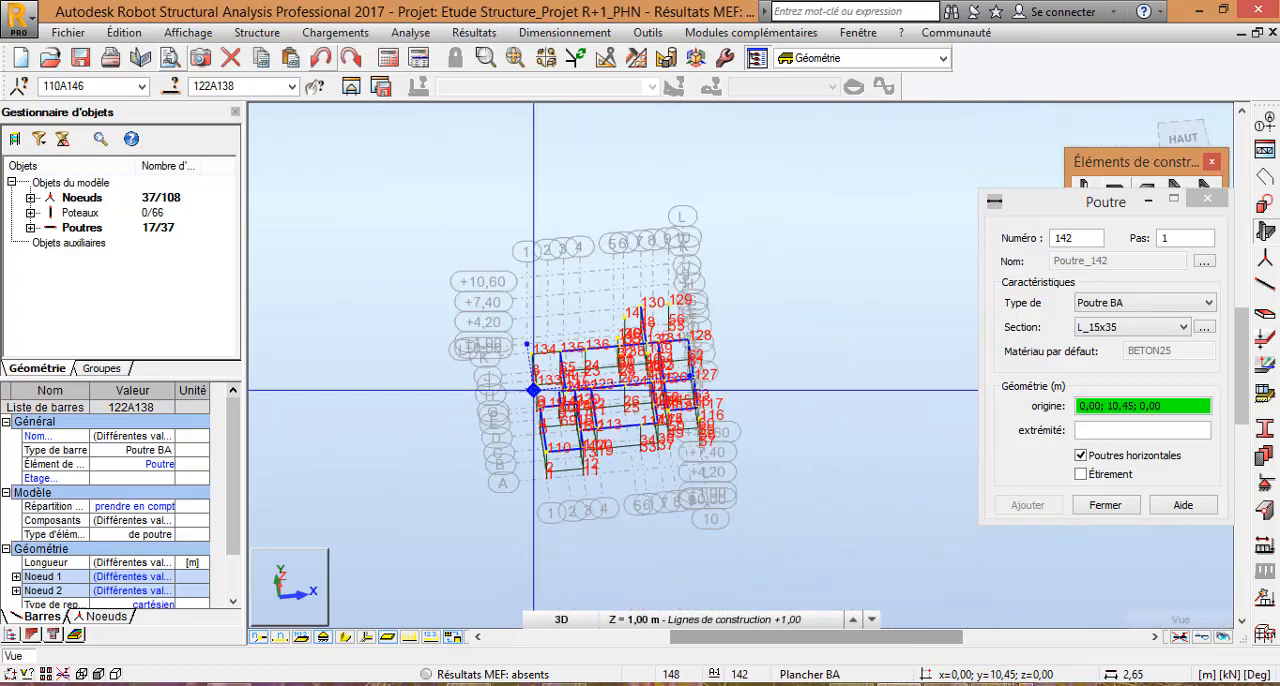
scroll(639, 439, "up", 10)
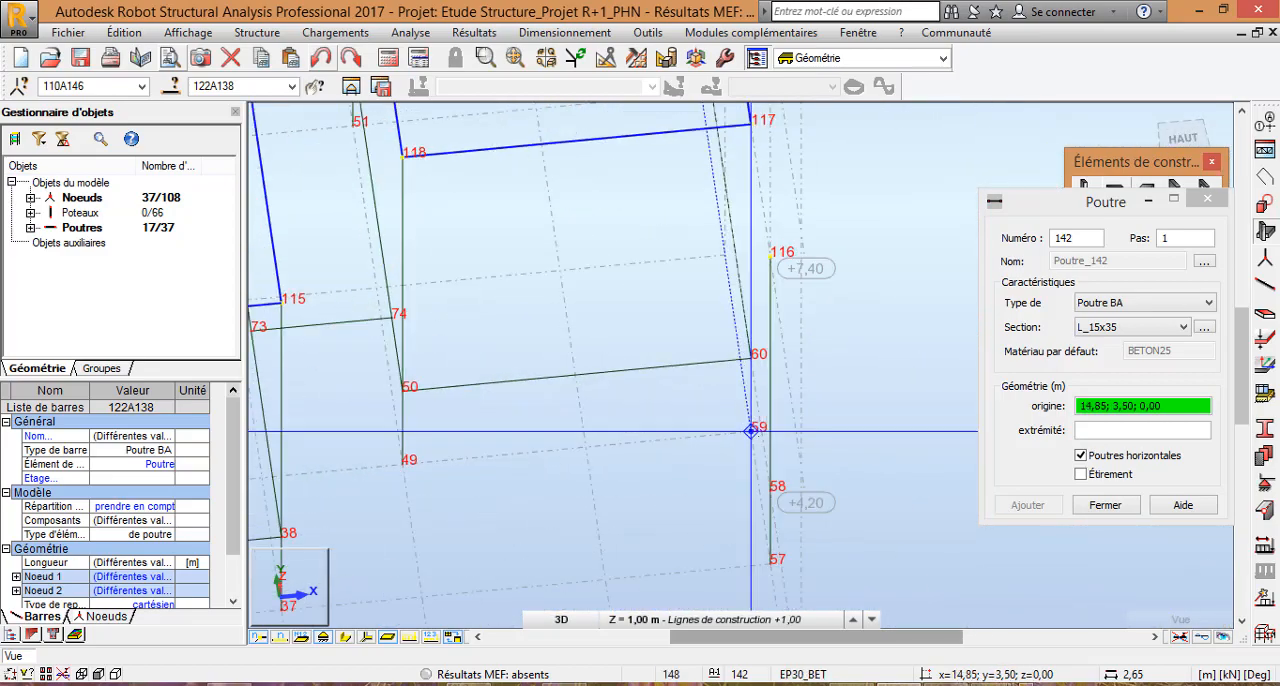
scroll(634, 444, "down", 5)
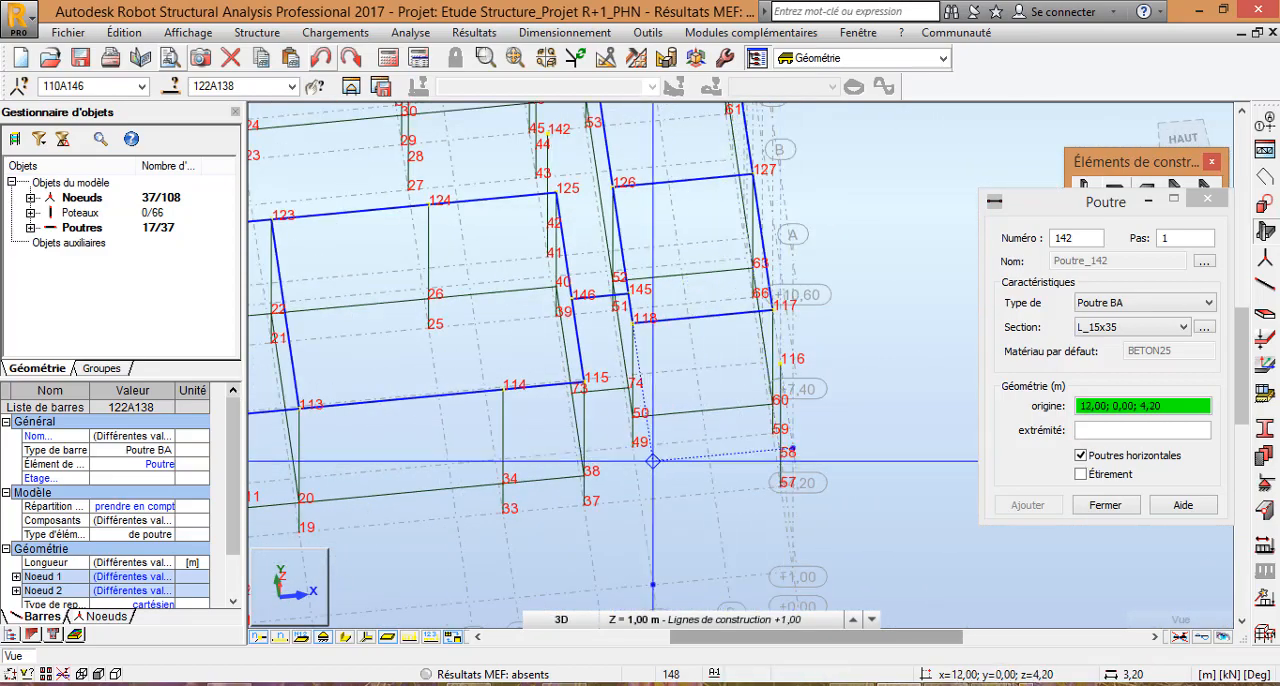
scroll(625, 450, "up", 3)
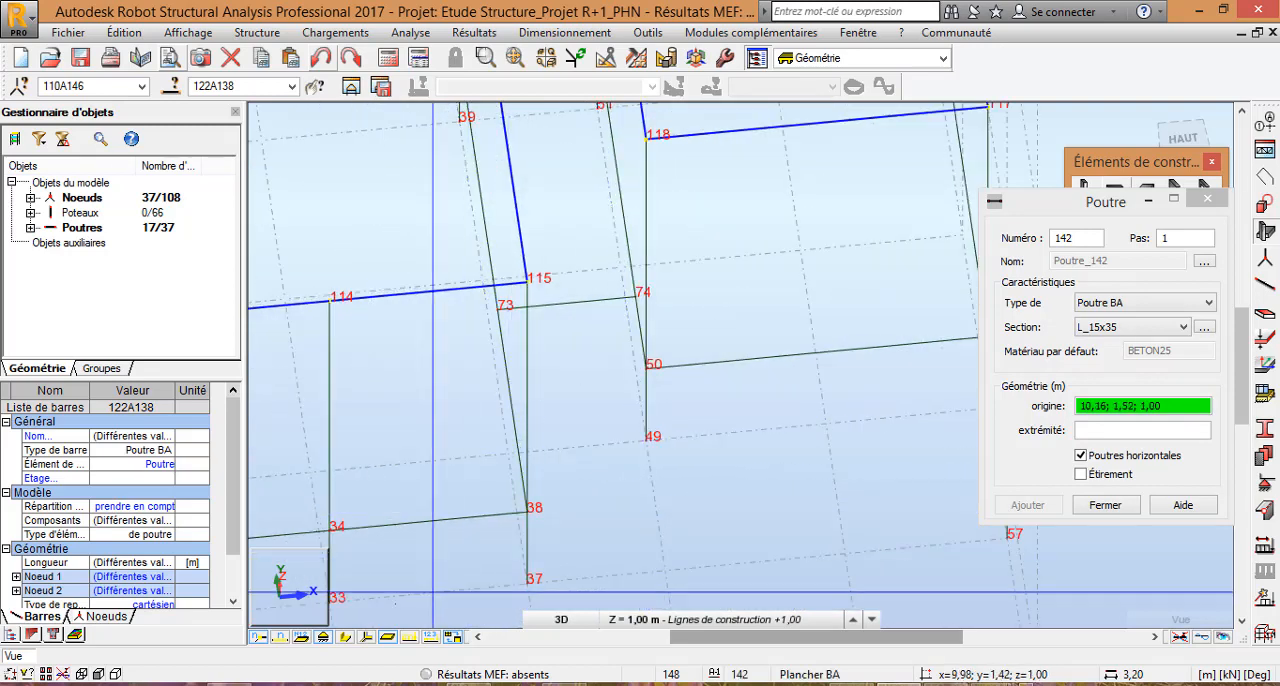
left_click(1105, 505)
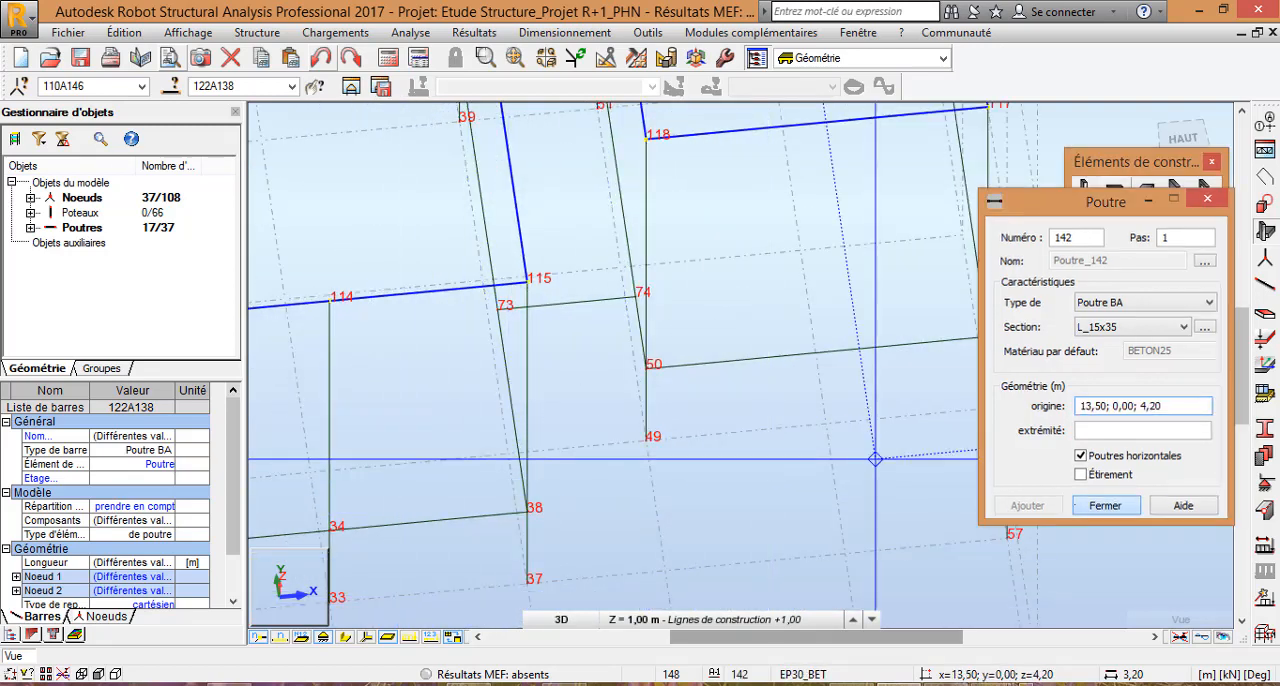
Step: Add L_15x35 beams at level +4,20 from node 117 to node 116 and from node 116 to node 115
right_click(782, 457)
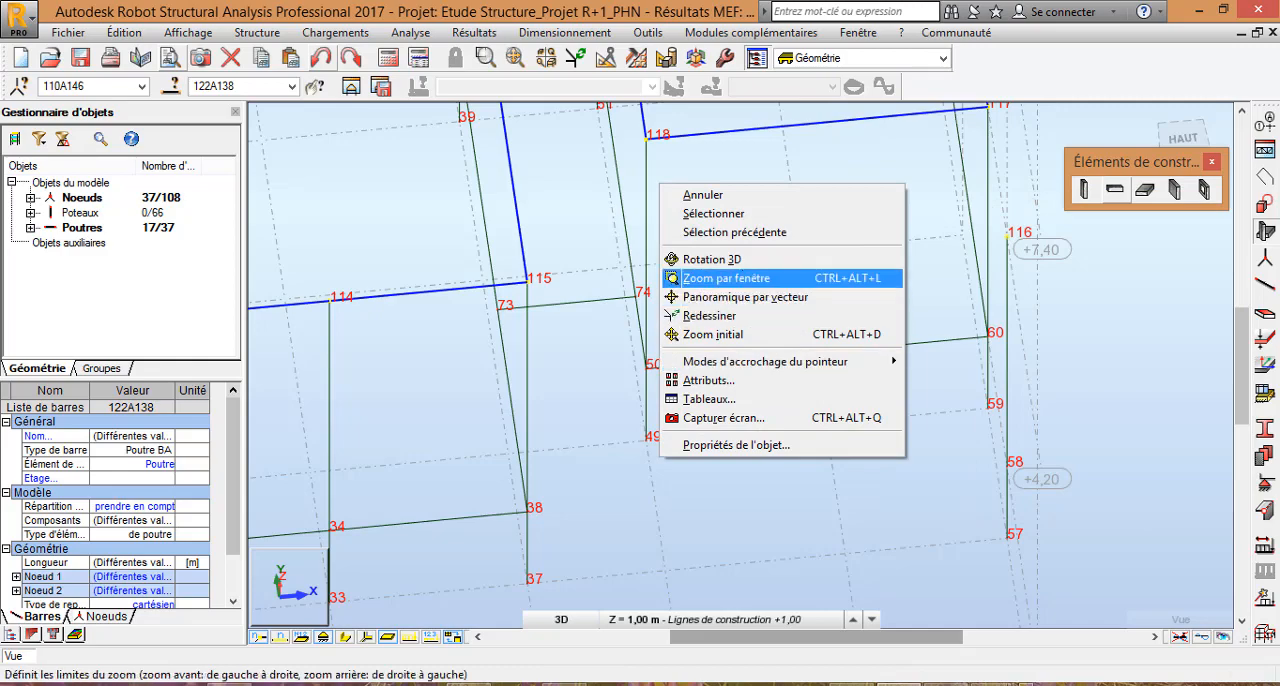
left_click(700, 251)
scroll(696, 322, "down", 2)
left_click_drag(696, 322, 868, 425)
scroll(873, 430, "down", 5)
scroll(865, 425, "up", 3)
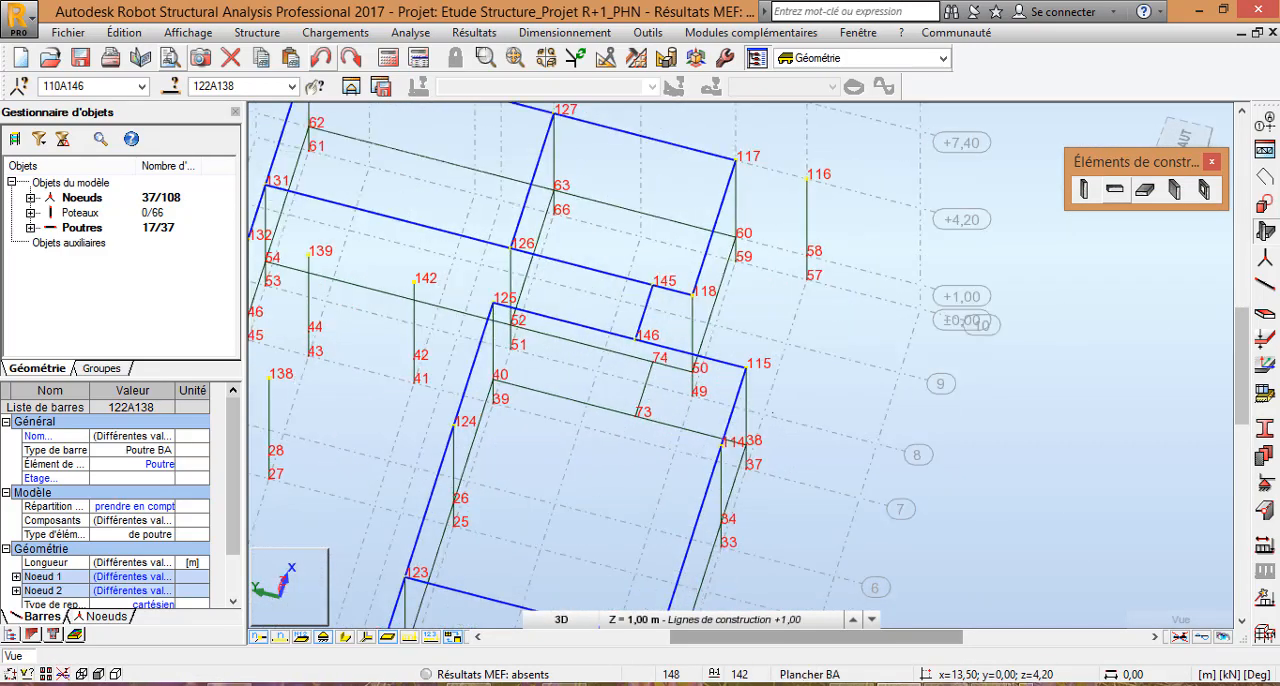
left_click(1115, 189)
left_click(1114, 190)
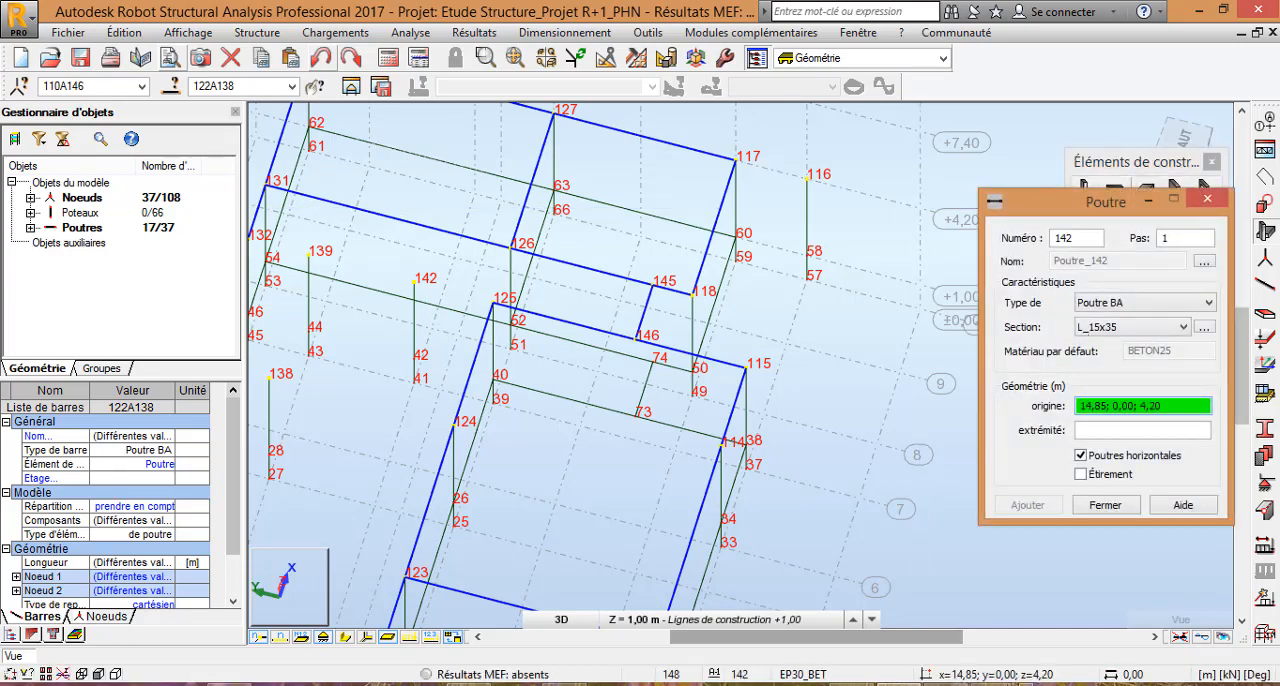
left_click(736, 160)
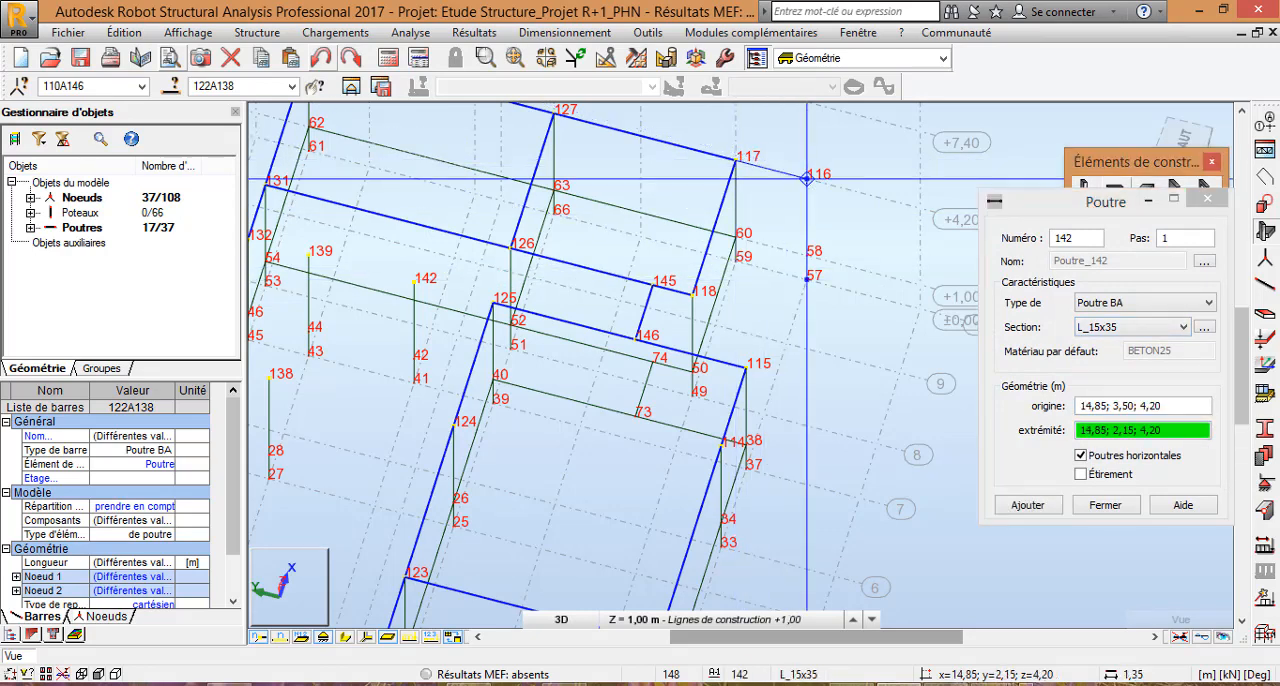
left_click(806, 178)
left_click(806, 178)
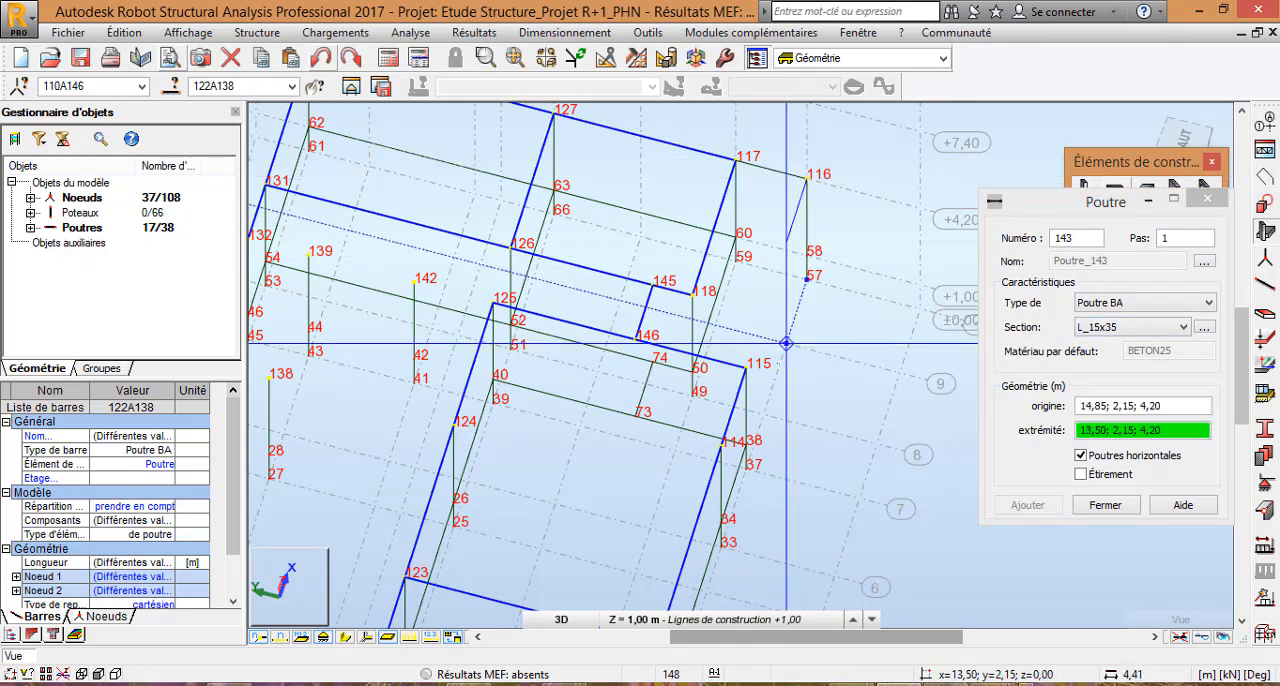
left_click(745, 367)
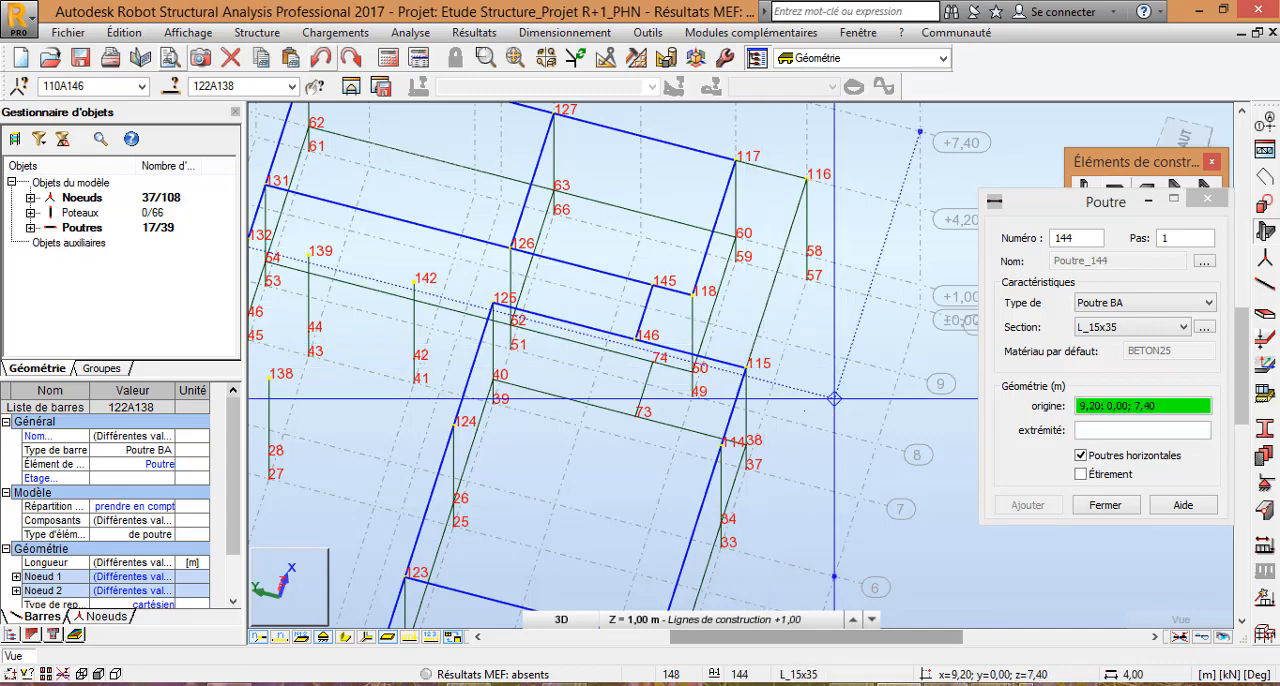
Step: Add L_15x35 beams from node 130 to node 129 and from there to 13,50; 11,60; 4,20, and close the beam definition
scroll(848, 472, "down", 4)
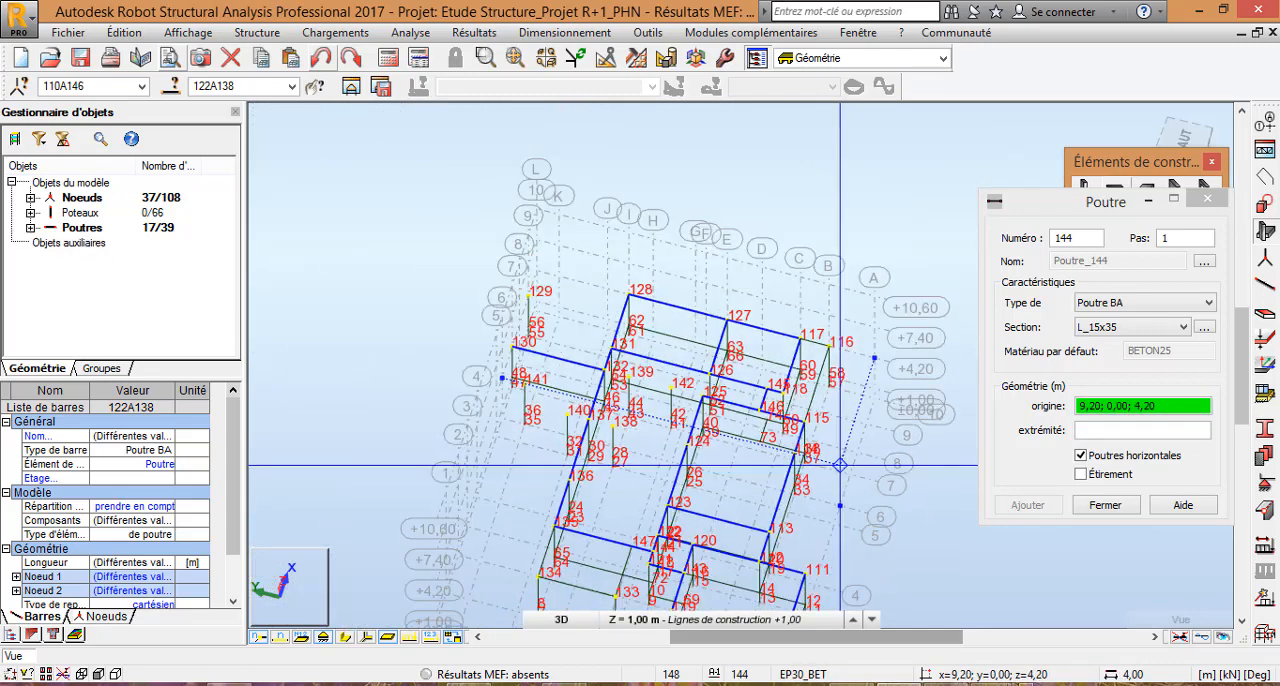
scroll(562, 281, "up", 2)
scroll(489, 358, "up", 2)
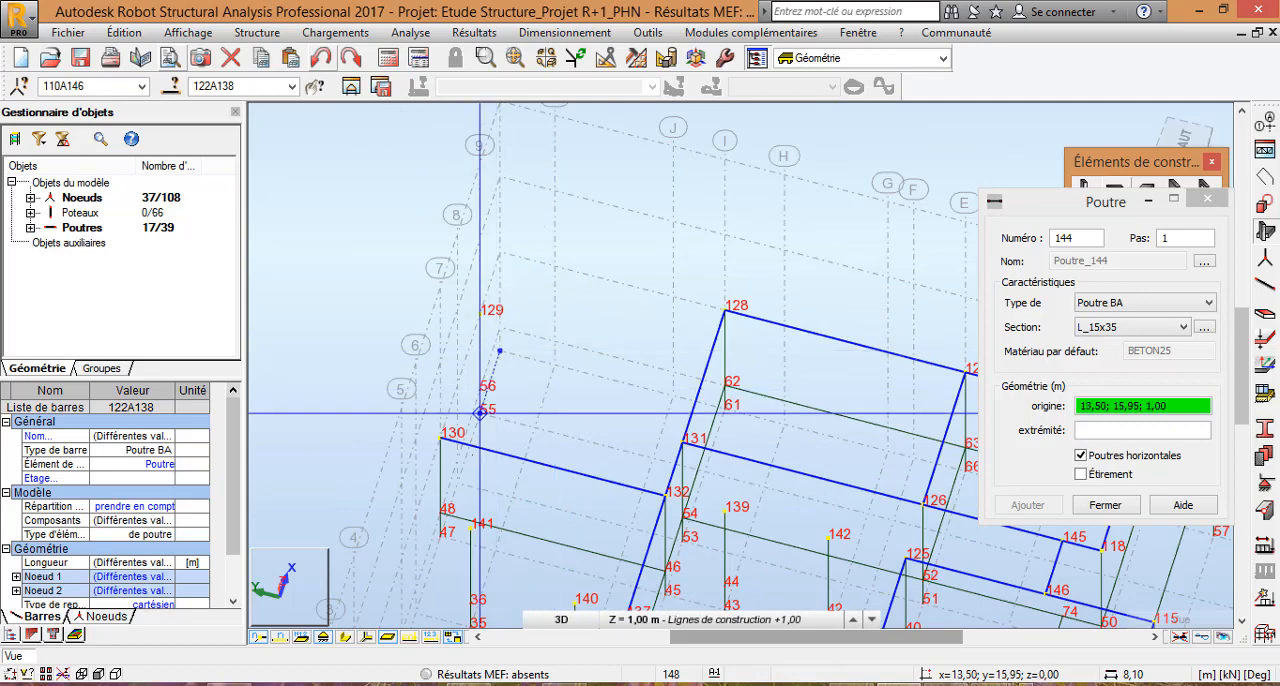
scroll(481, 461, "up", 1)
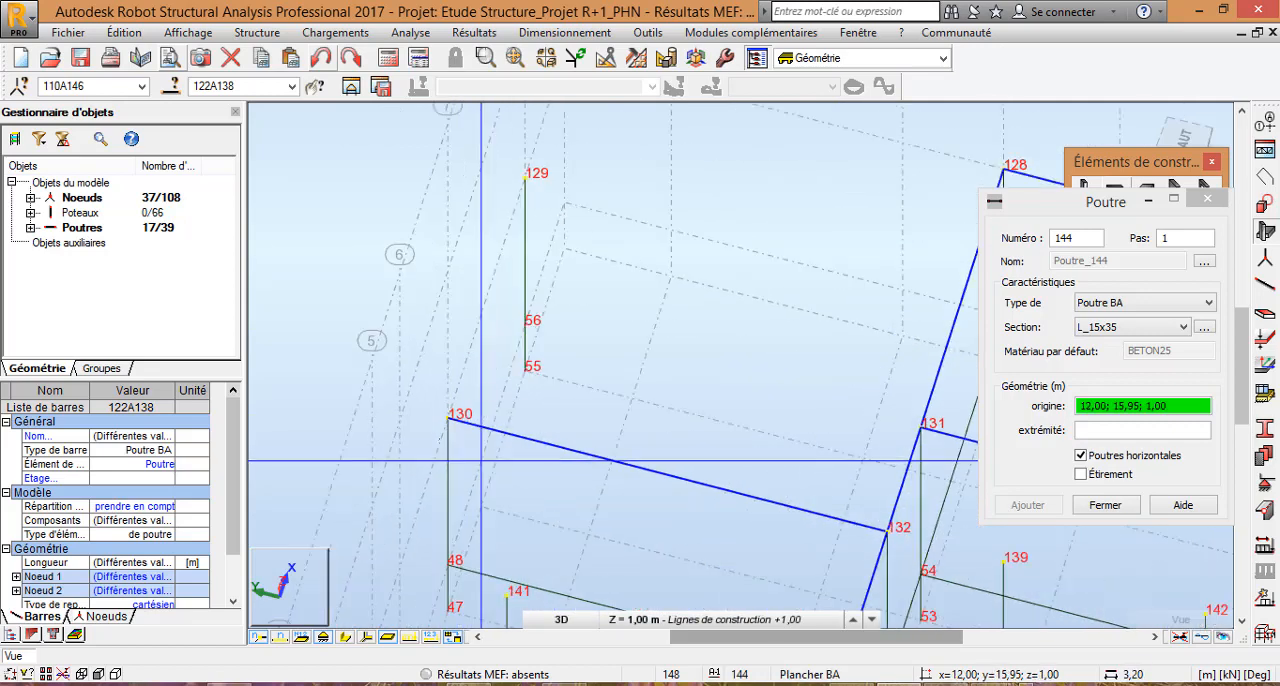
left_click(448, 416)
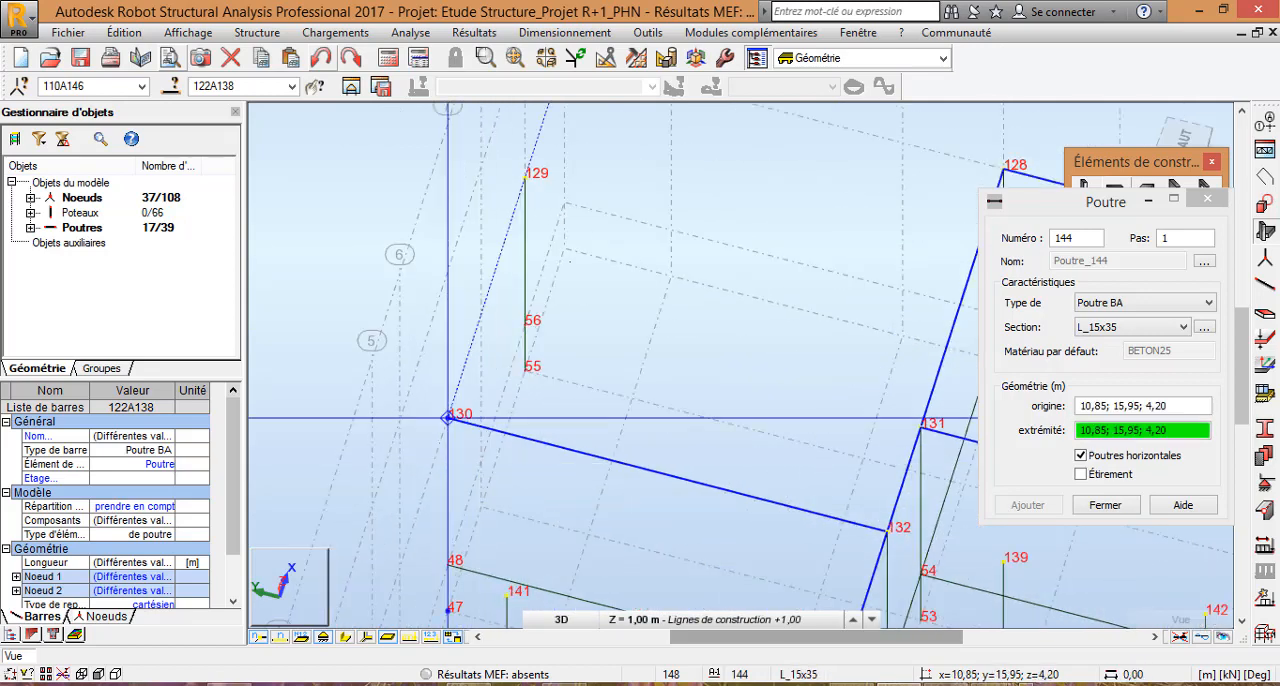
left_click(524, 177)
scroll(661, 277, "down", 2)
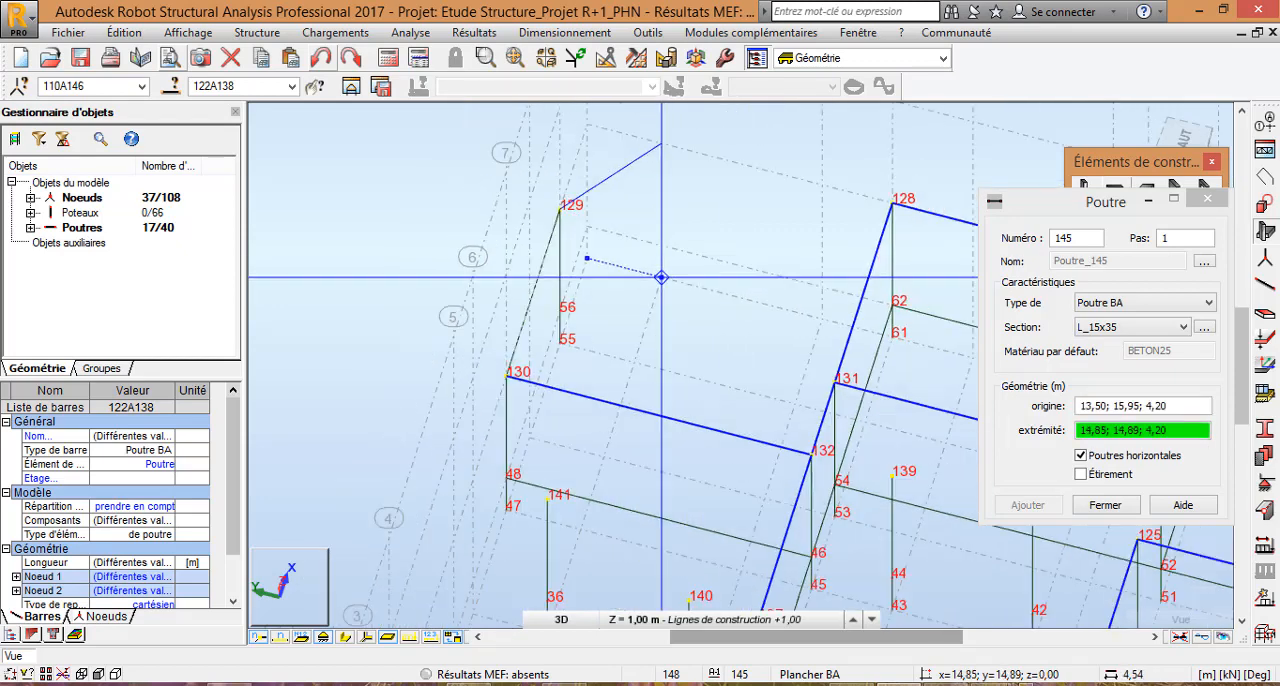
left_click(864, 288)
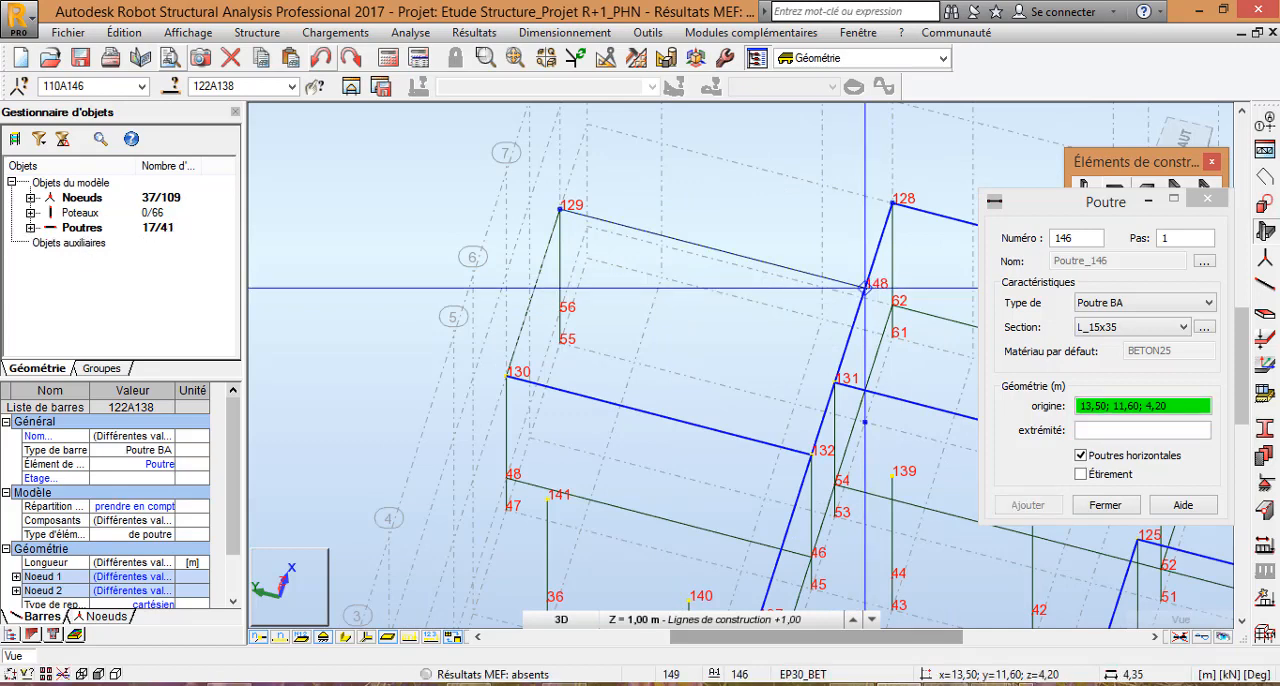
left_click(1105, 505)
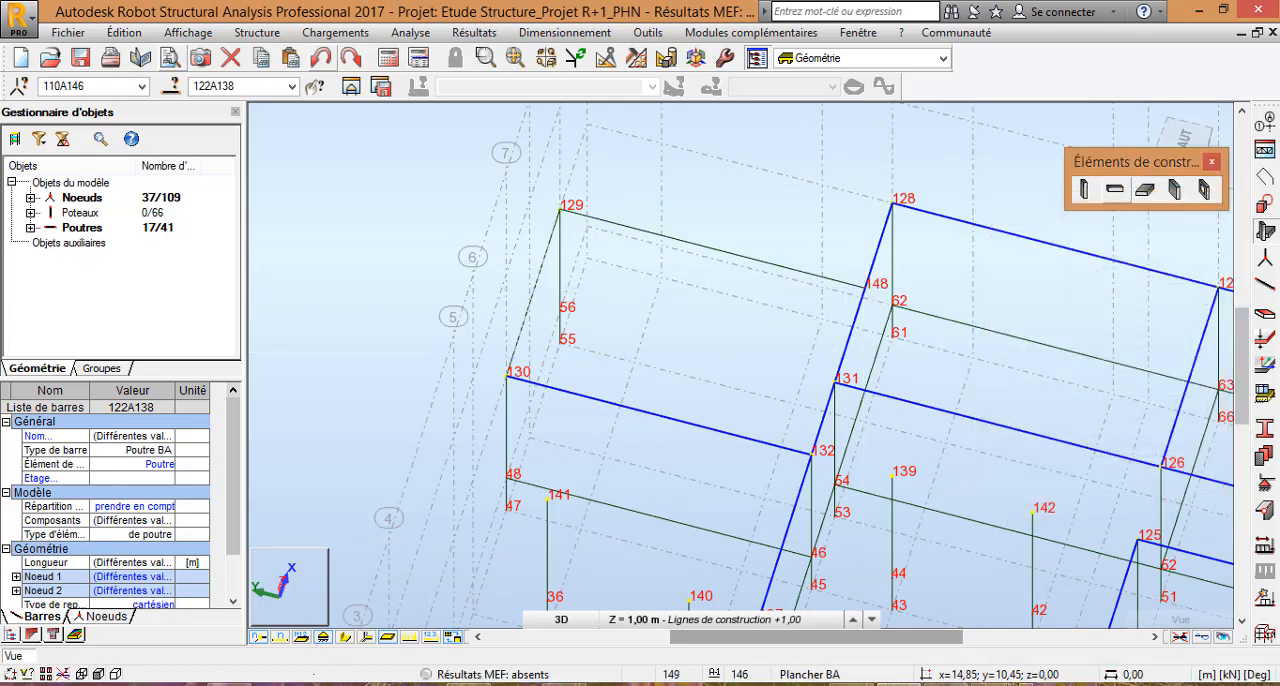
Step: Show the bars' section shapes and inspect the added +4,20 beams in 3D from several angles
left_click(345, 637)
scroll(560, 309, "down", 5)
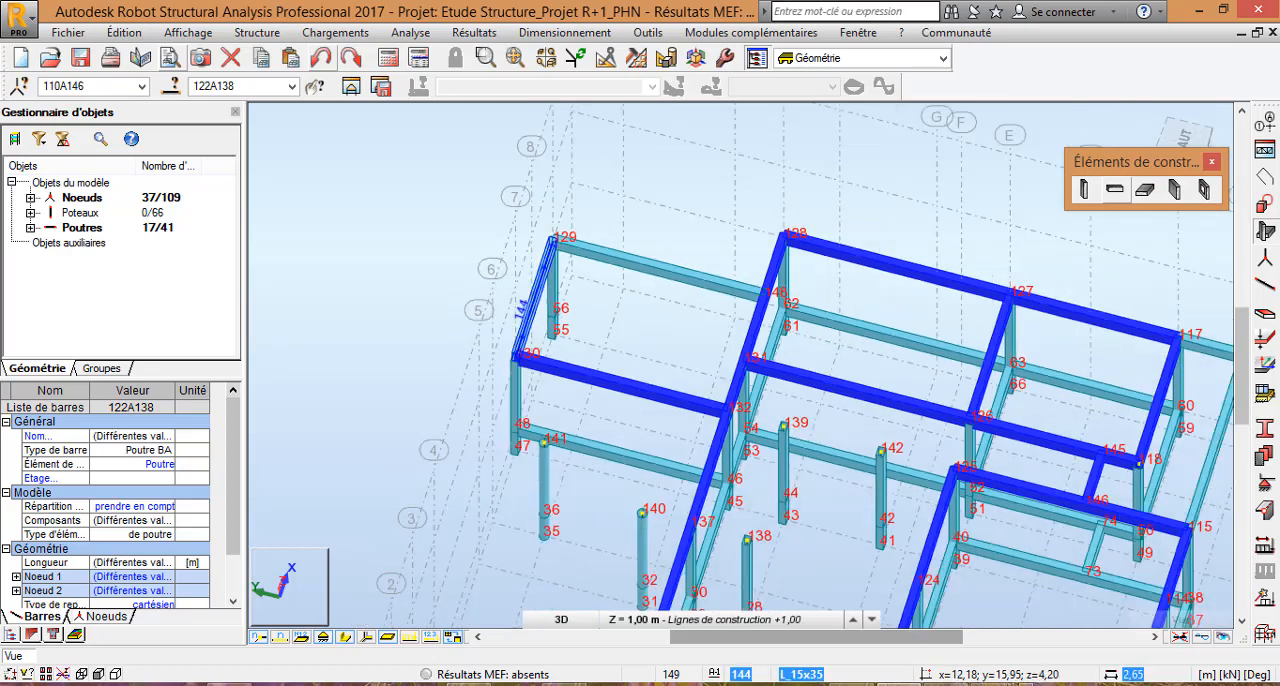
scroll(587, 341, "down", 3)
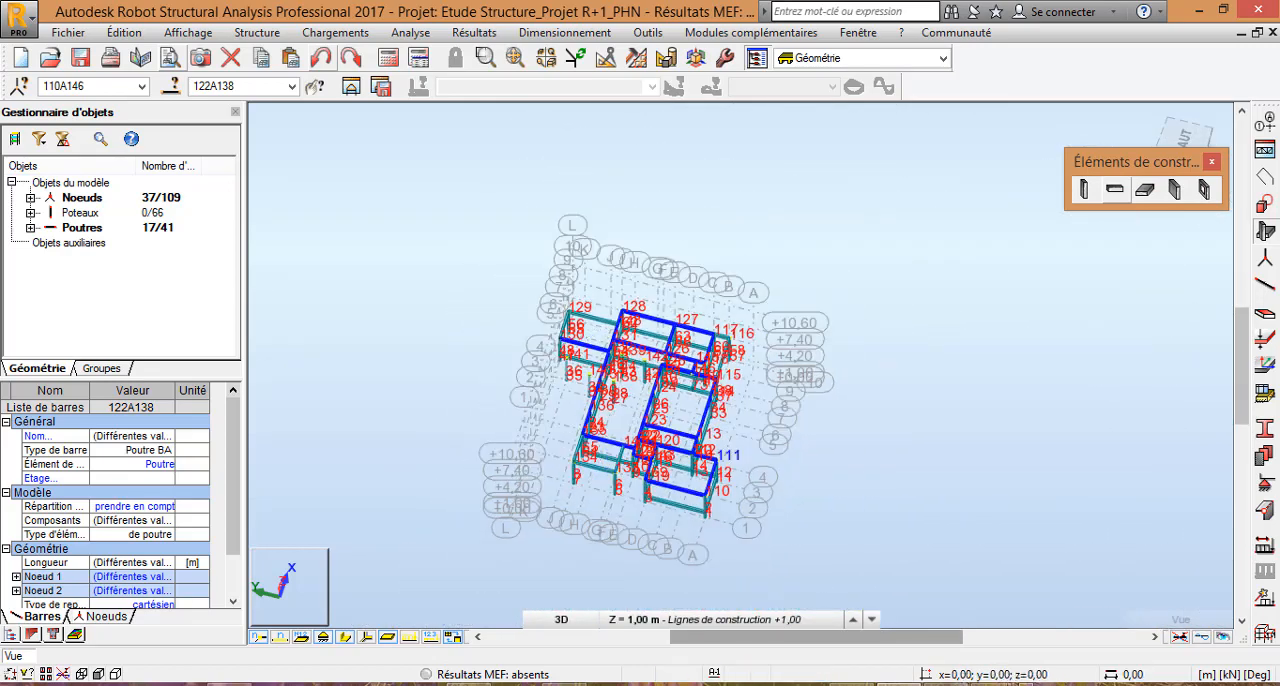
right_click(264, 188)
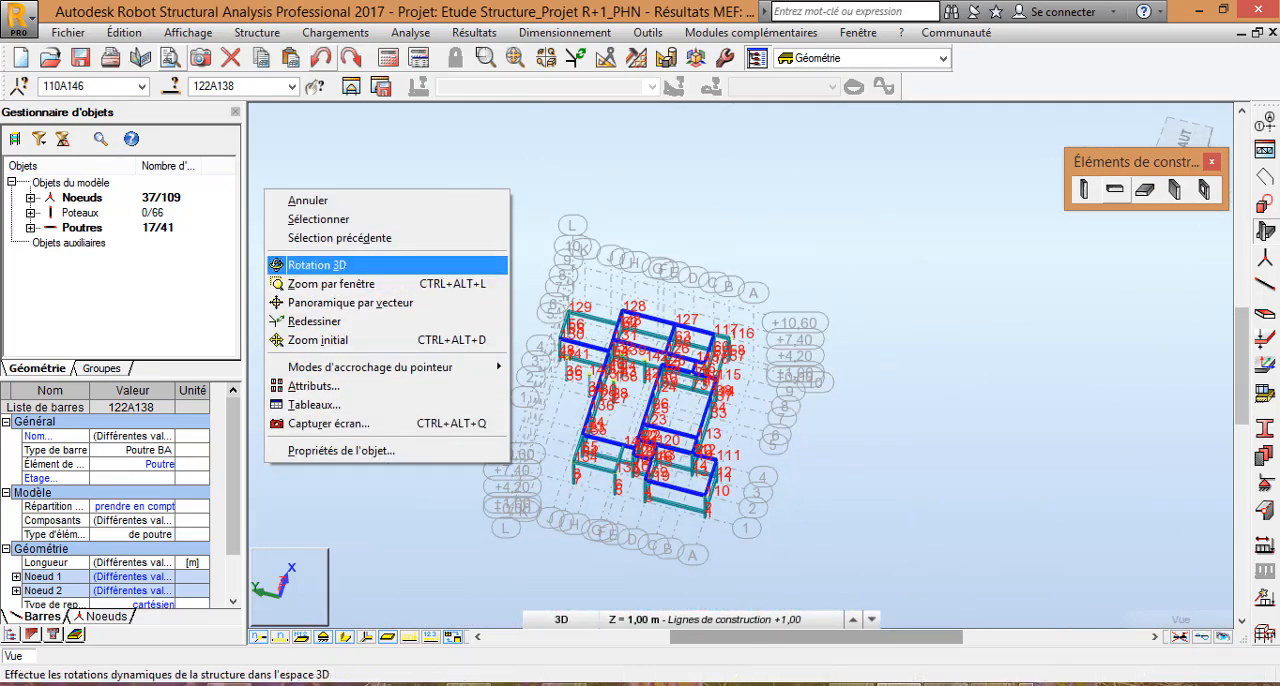
left_click(330, 266)
middle_click_drag(780, 545, 808, 472, "shift")
scroll(588, 496, "up", 3)
scroll(620, 510, "up", 2)
scroll(730, 480, "down", 3)
scroll(785, 445, "up", 2)
scroll(820, 450, "down", 1)
scroll(870, 430, "up", 3)
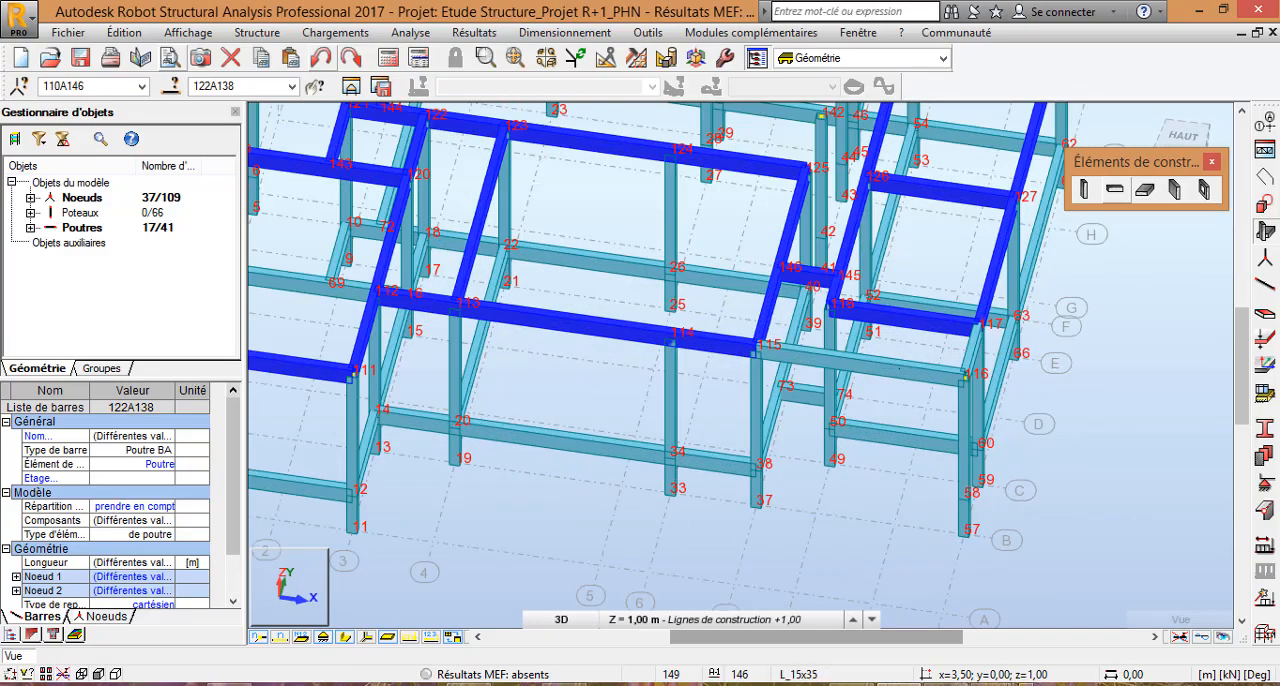
Step: Examine the whole concrete frame in 3D, checking how the +4,20 beams connect to the columns, up close and in overview
scroll(866, 343, "down", 3)
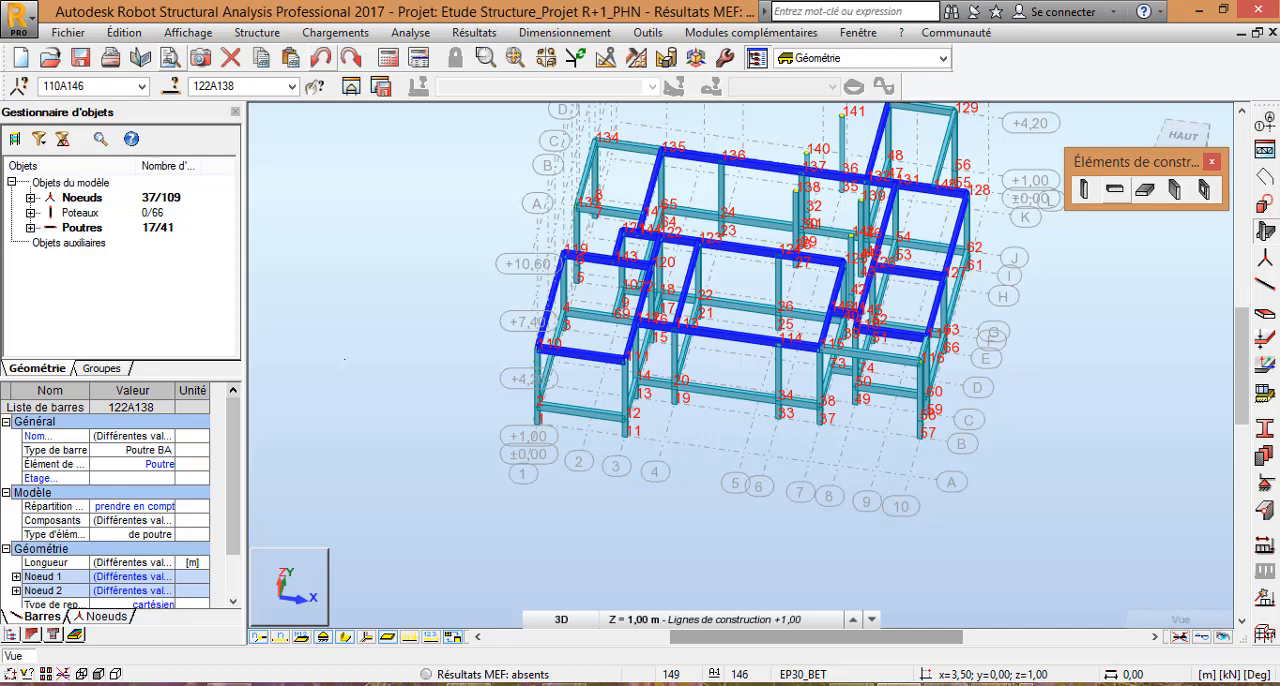
middle_click_drag(590, 498, 580, 474, "shift")
scroll(768, 266, "up", 3)
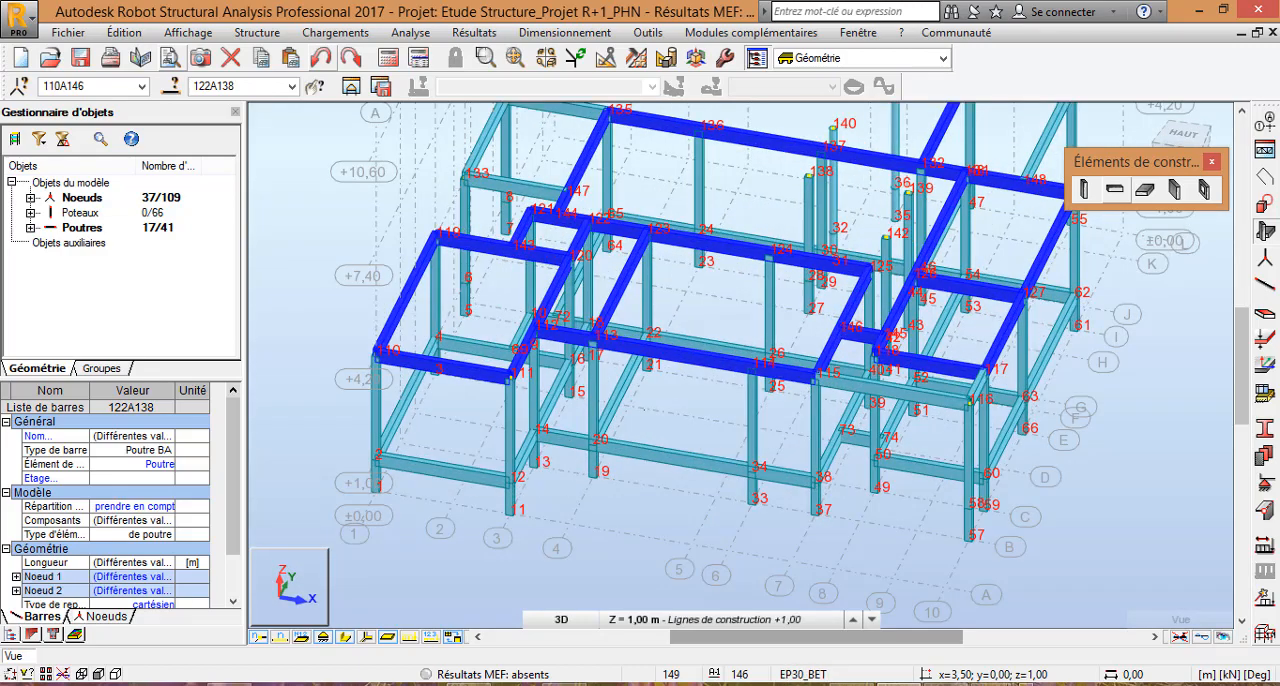
scroll(614, 446, "down", 7)
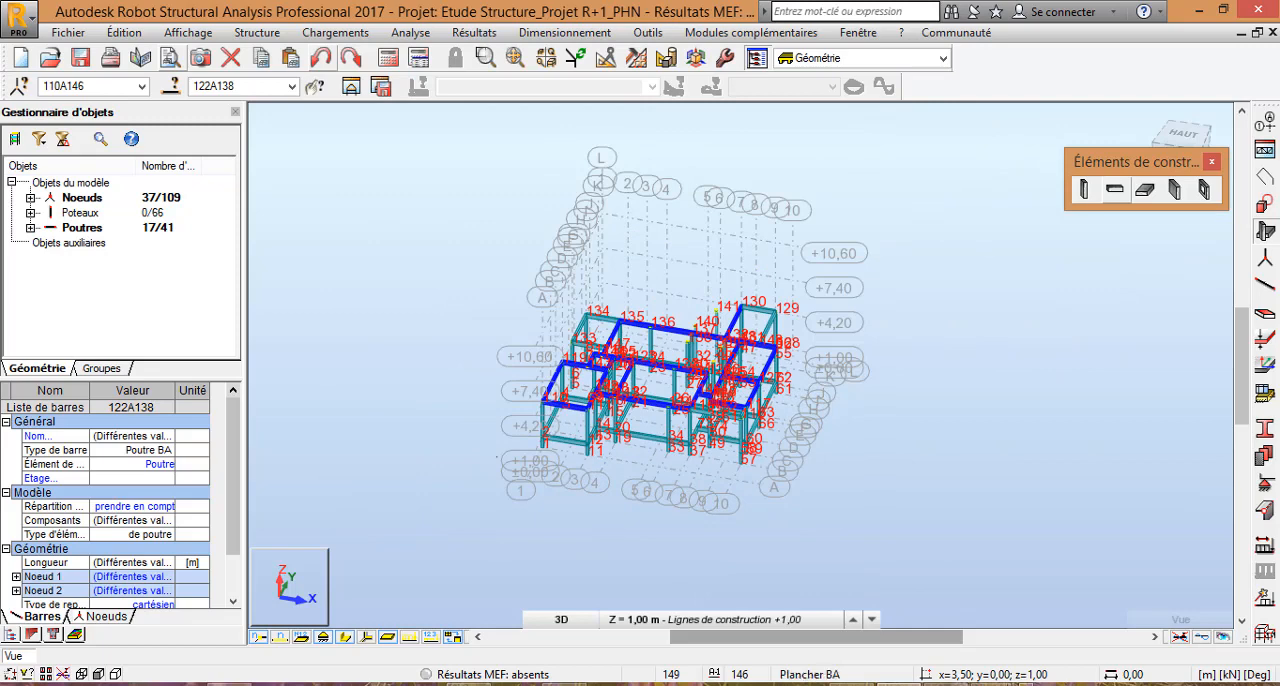
scroll(497, 457, "up", 4)
scroll(423, 394, "down", 2)
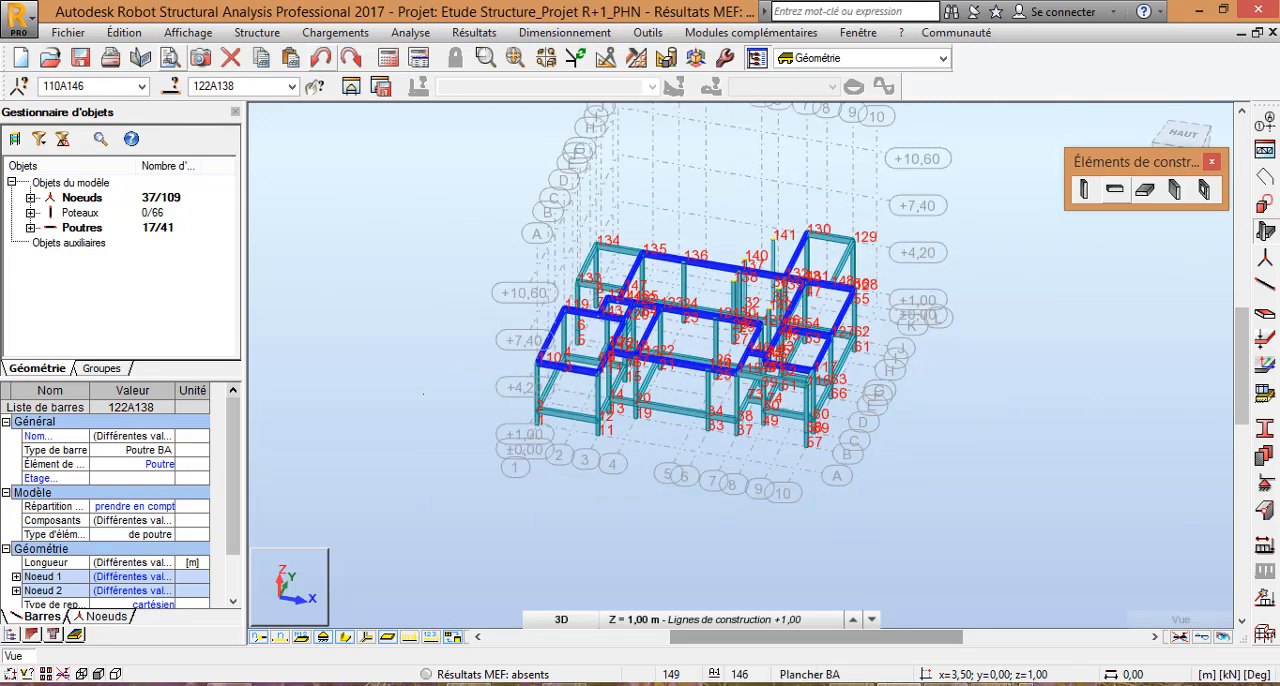
scroll(708, 322, "up", 3)
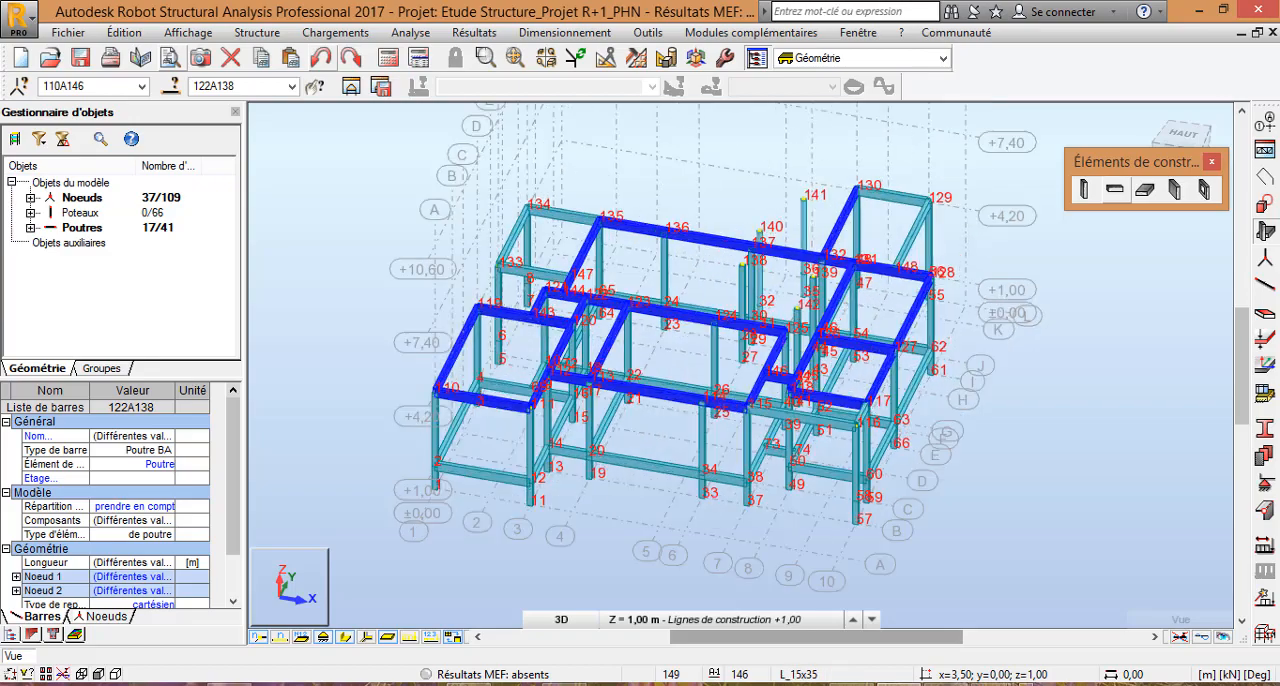
scroll(735, 300, "down", 3)
scroll(720, 305, "up", 6)
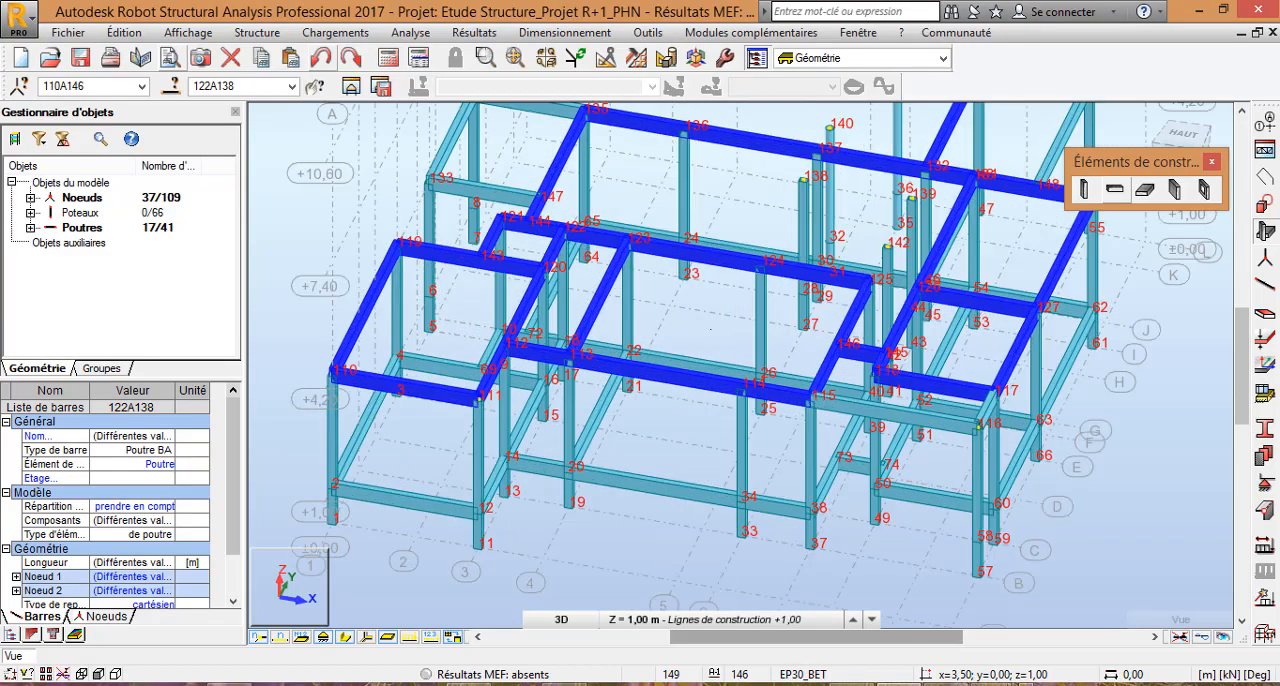
scroll(719, 306, "down", 5)
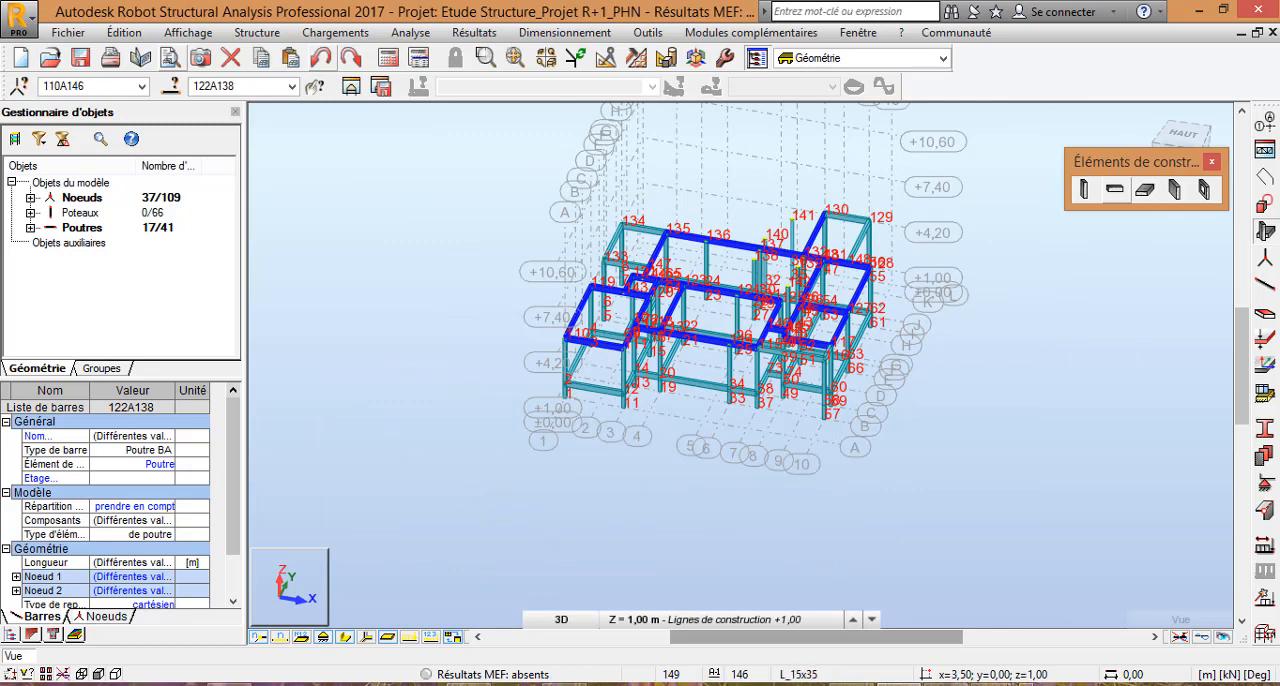
scroll(632, 309, "up", 3)
scroll(618, 315, "up", 1)
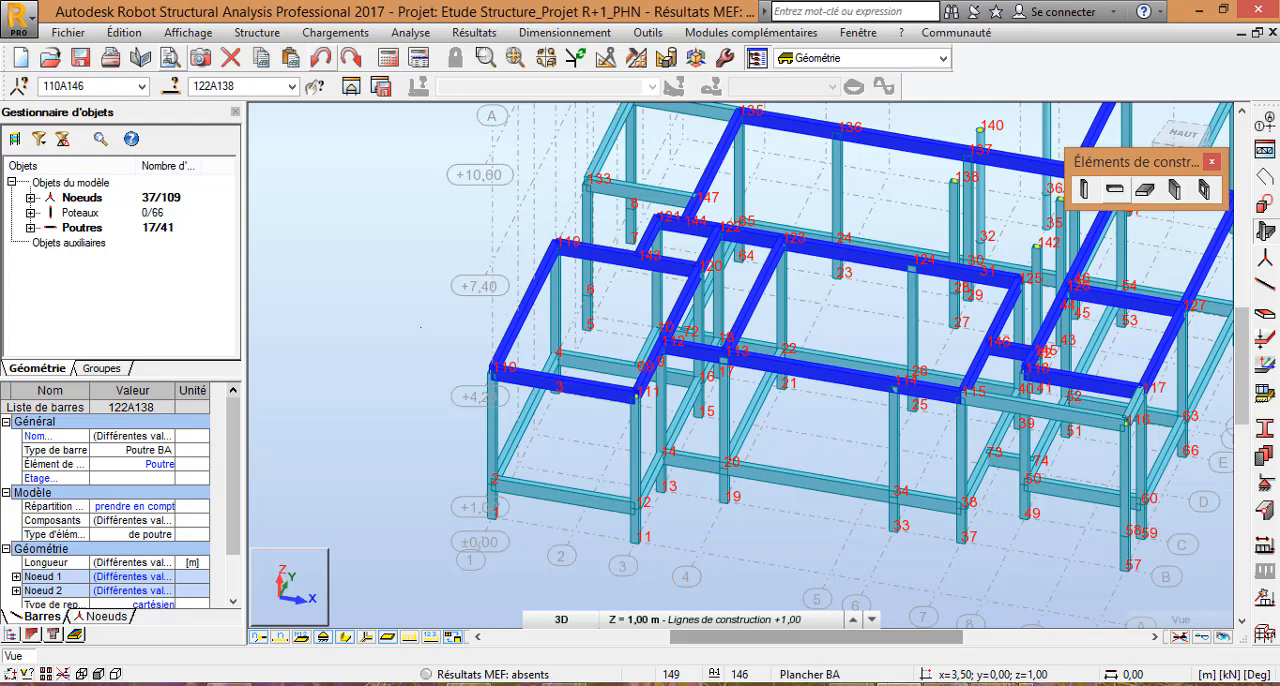
scroll(433, 323, "down", 3)
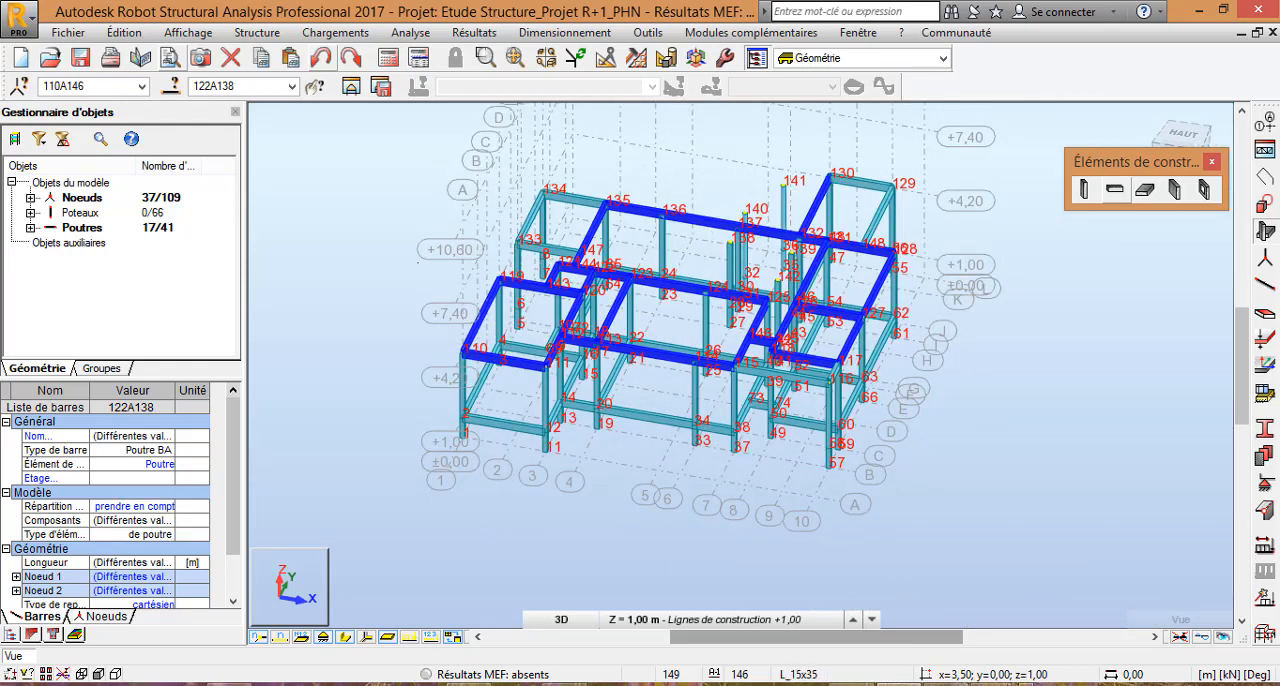